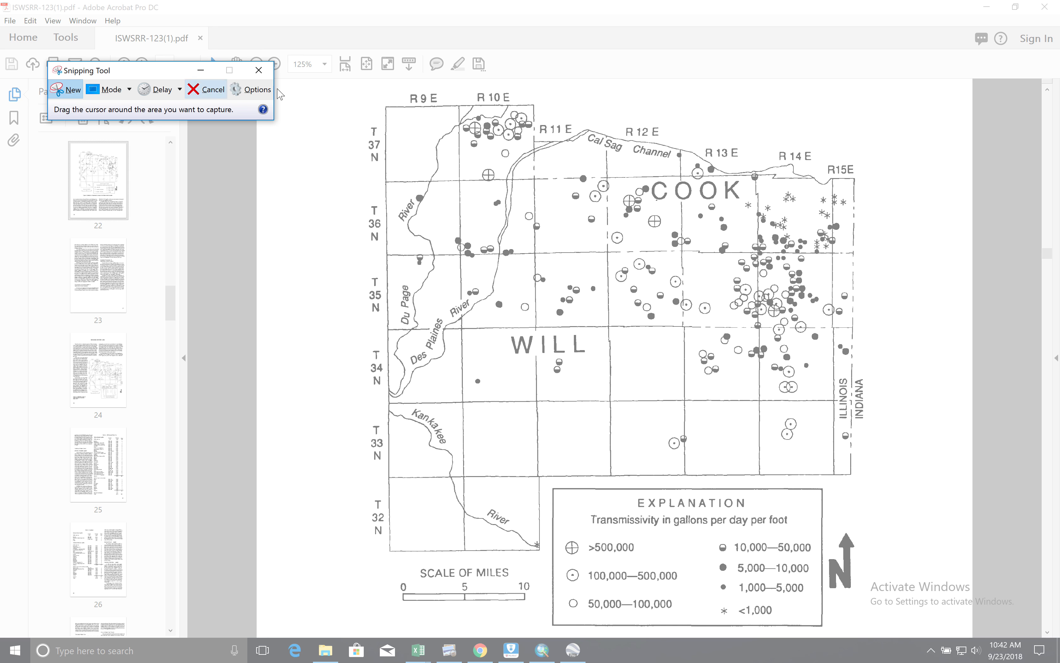
Snip the transmissivity map with its legend from the PDF and save it as JPEG WillCounty1992Transmissivity in the References folder.
left_click_drag(341, 115, 903, 633)
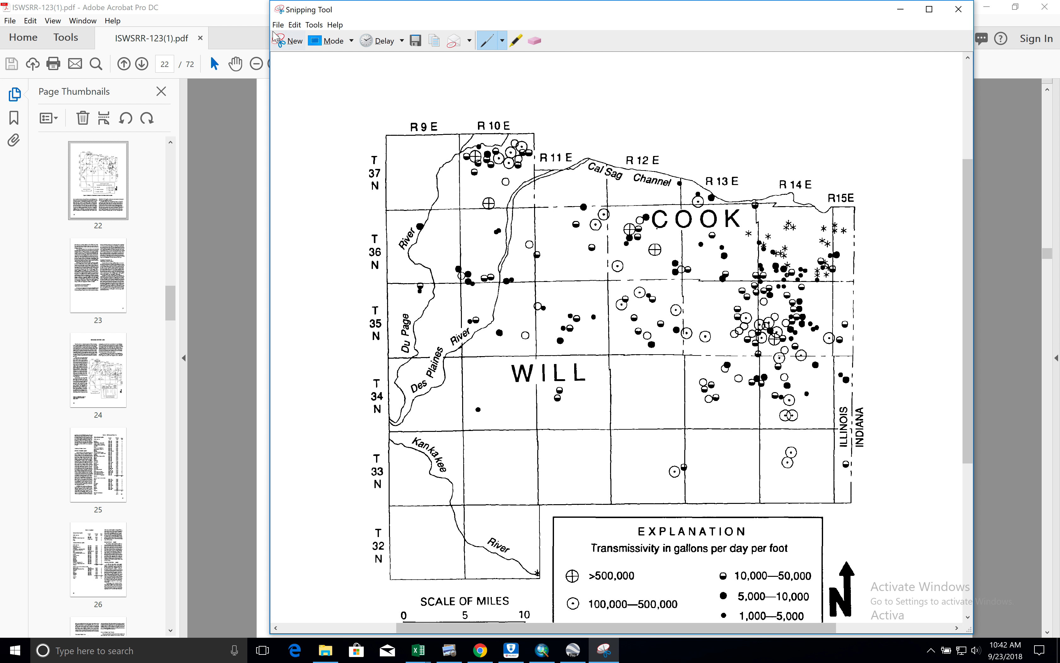
left_click(279, 25)
left_click(279, 25)
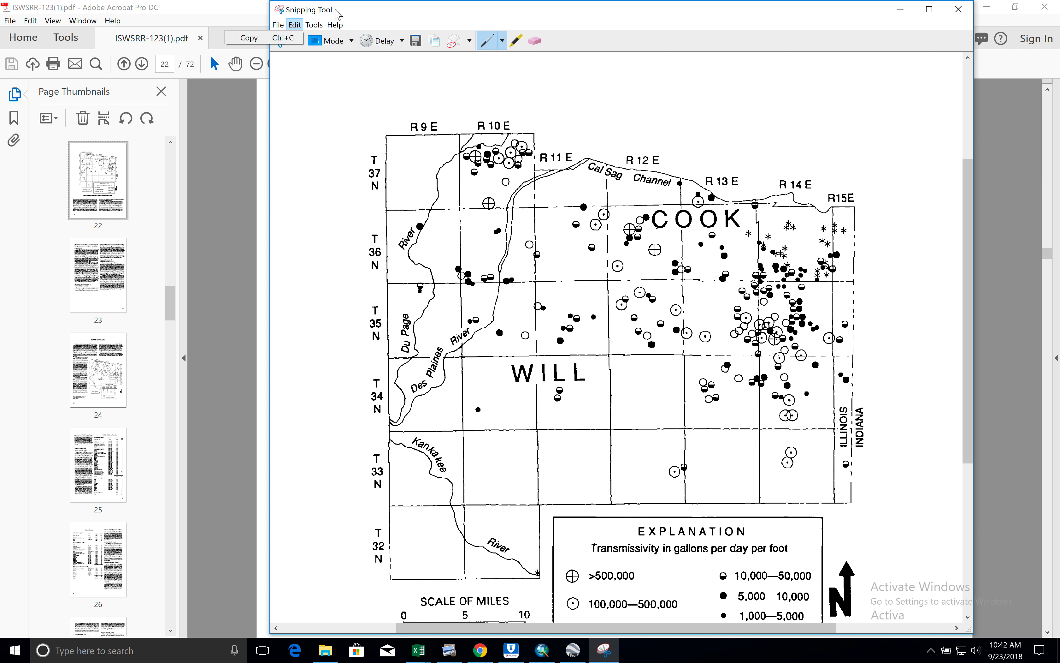
left_click(280, 28)
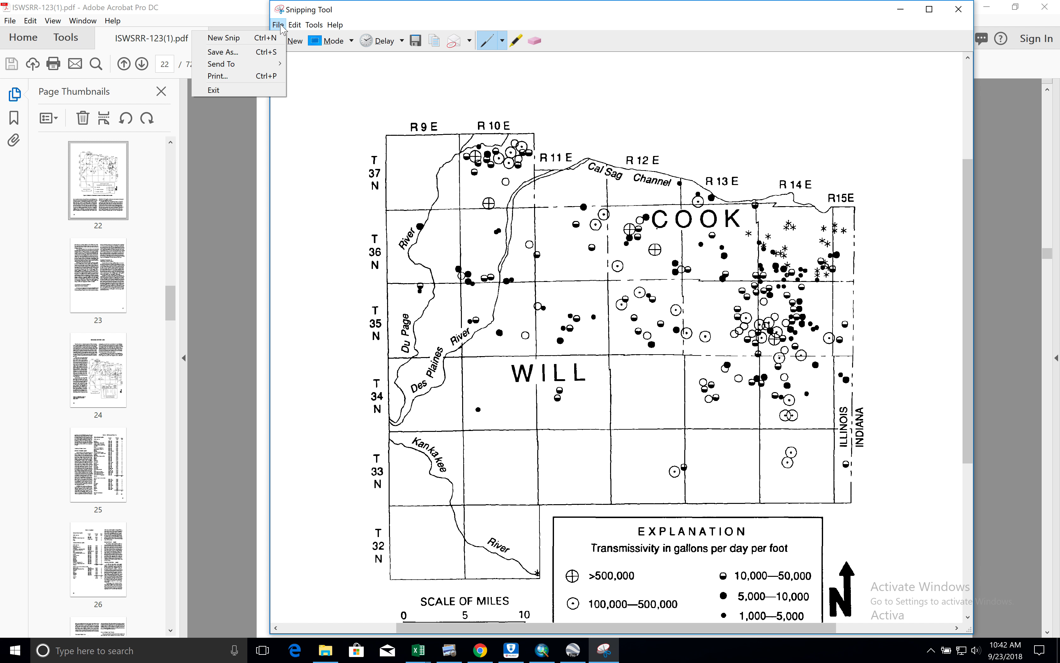
left_click(243, 55)
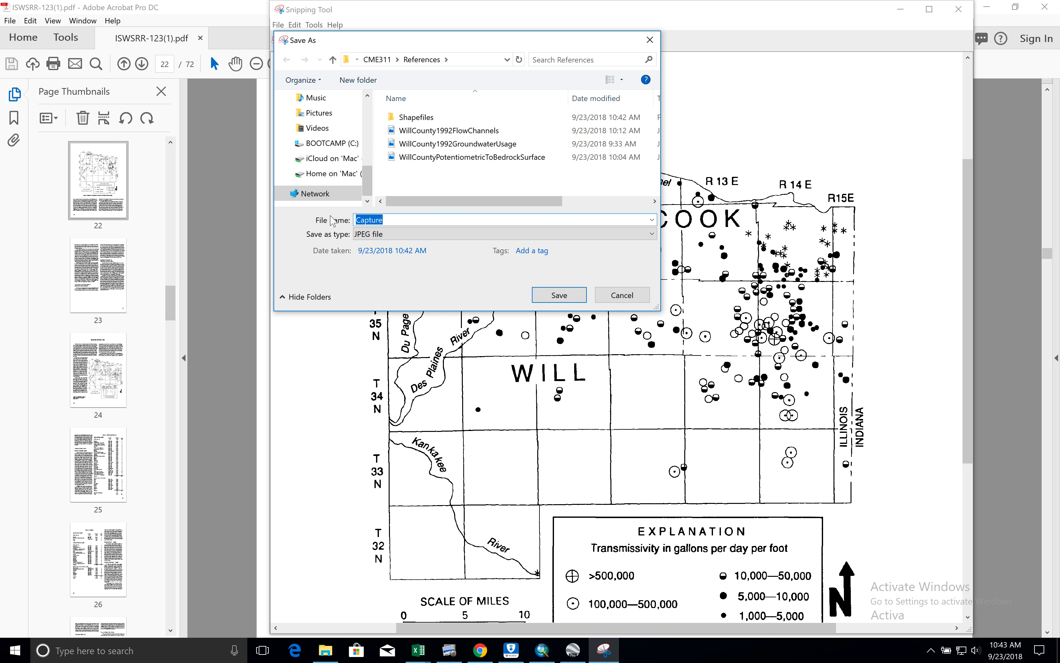
type("WillCounty")
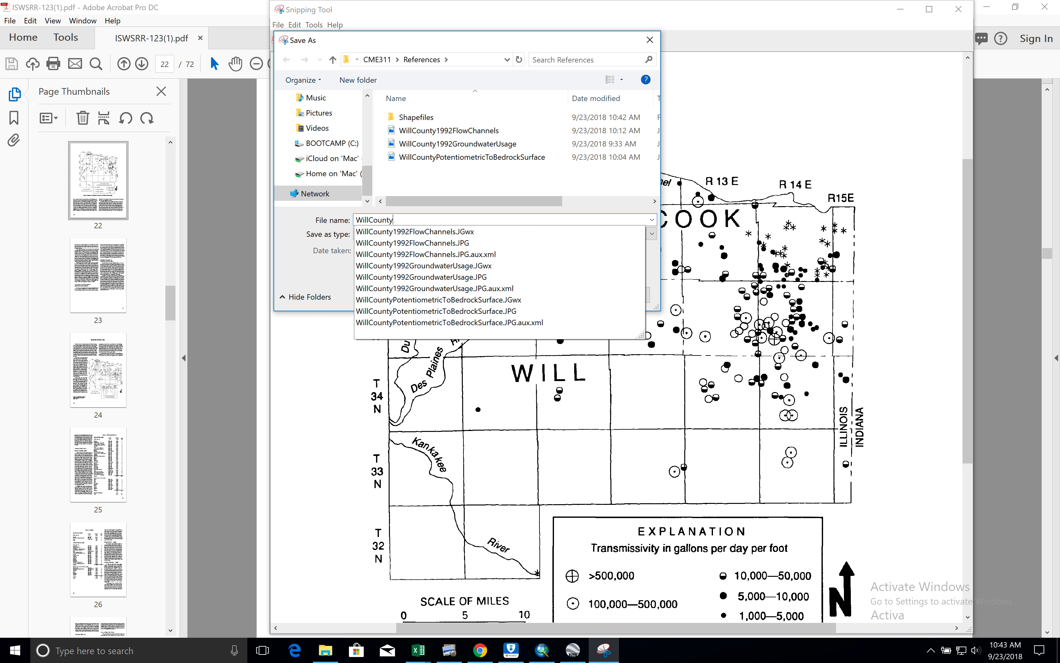
type("1992")
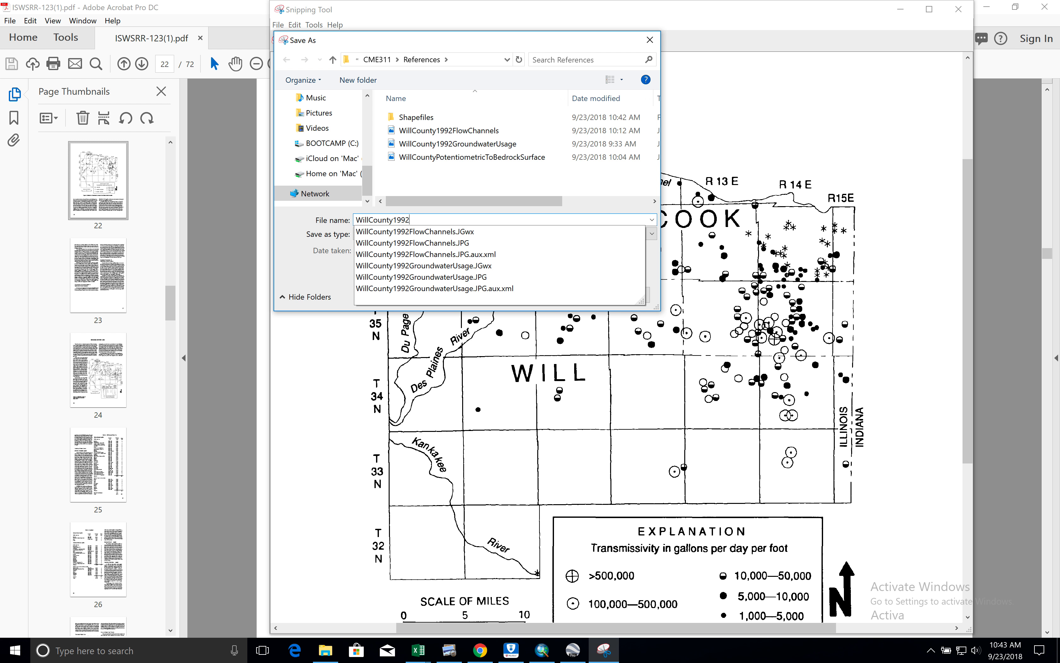
type("Transmissivity")
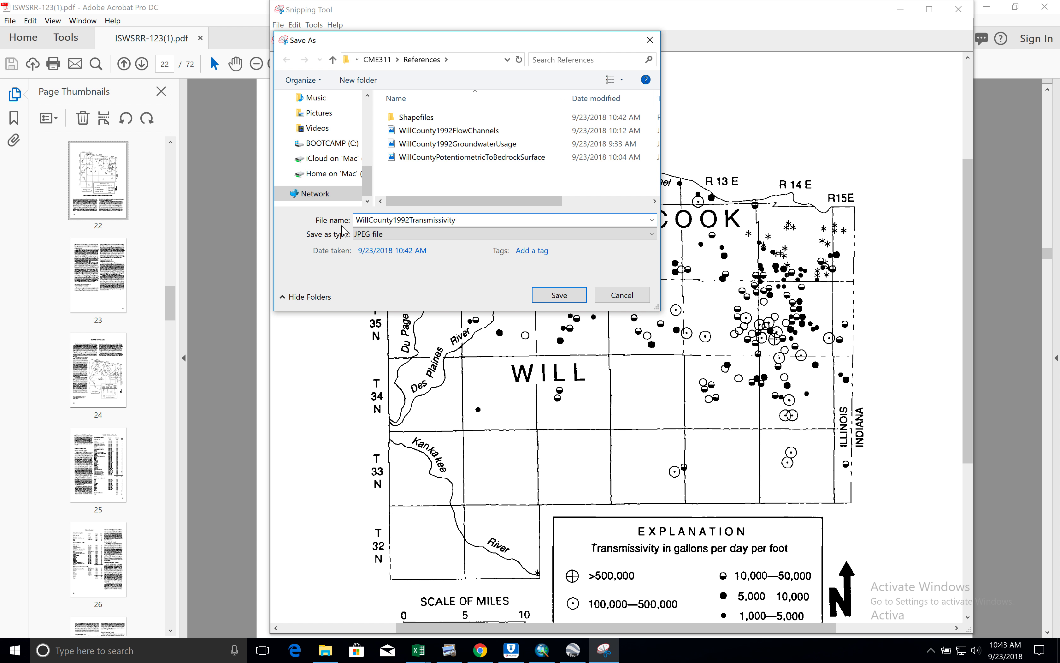
left_click(572, 302)
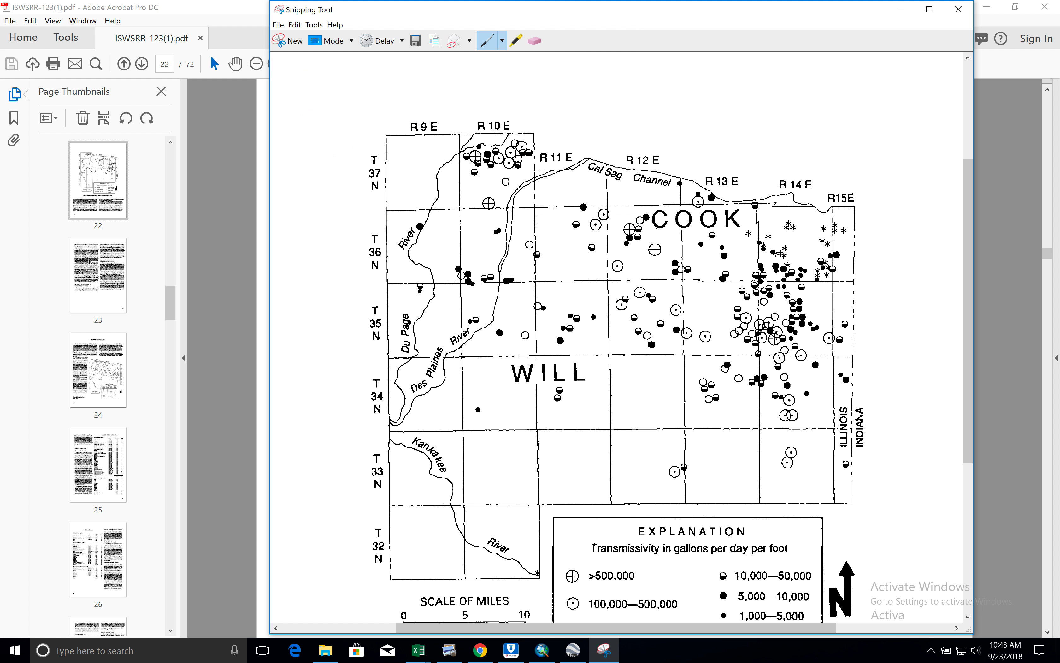
Switch to ArcMap, hide the WillCountyFlowChannels and Flow Channels layers, and close the attribute table.
left_click(960, 9)
left_click(987, 7)
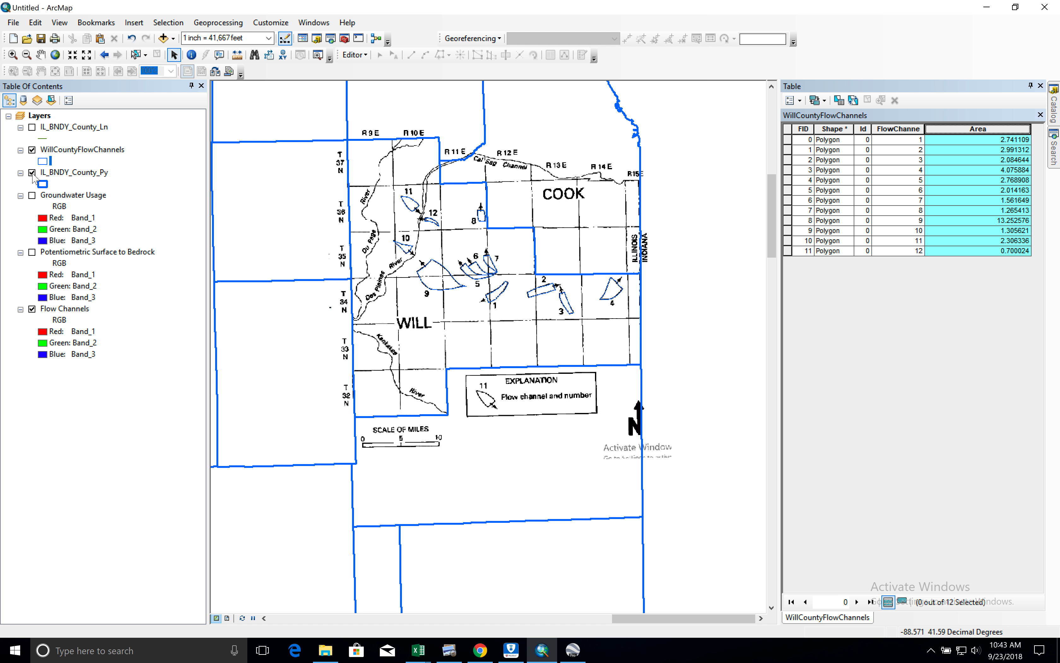
left_click(33, 151)
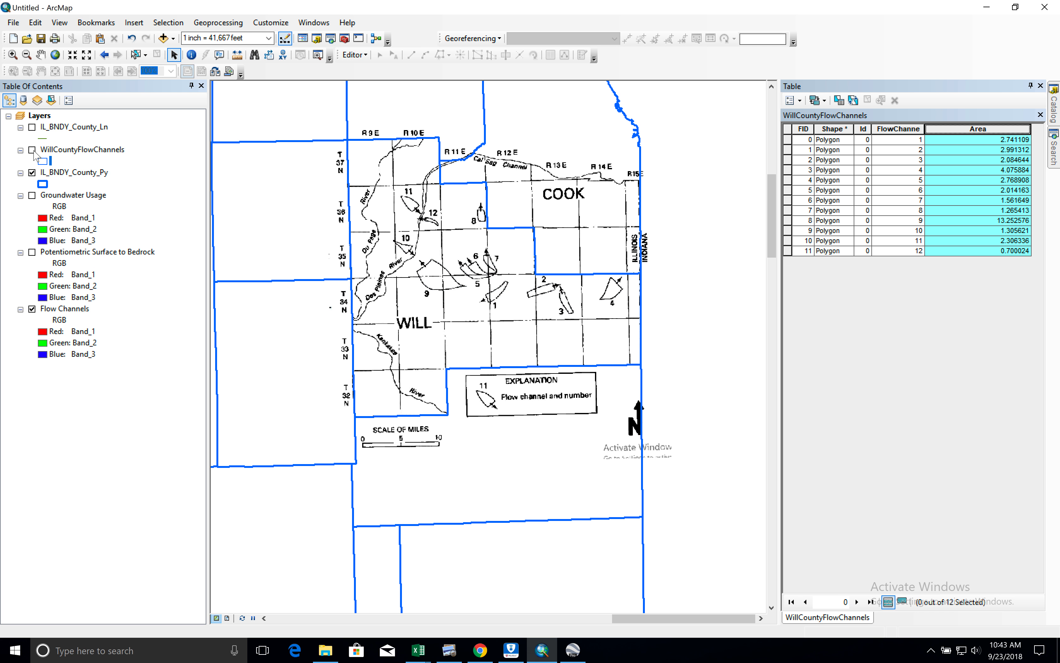
left_click(33, 309)
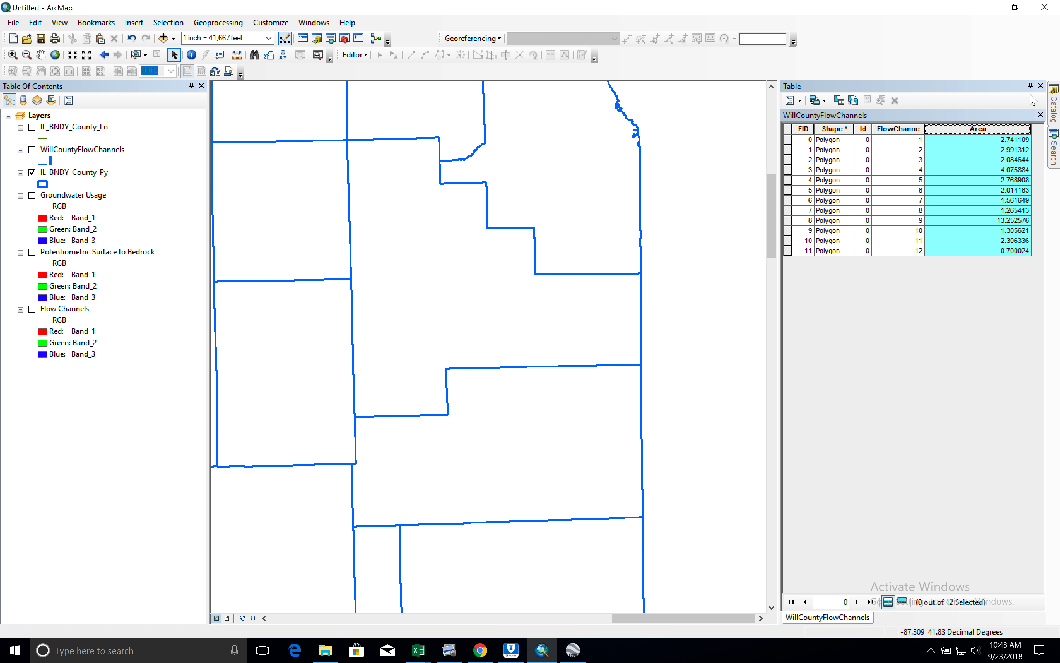
left_click(1041, 86)
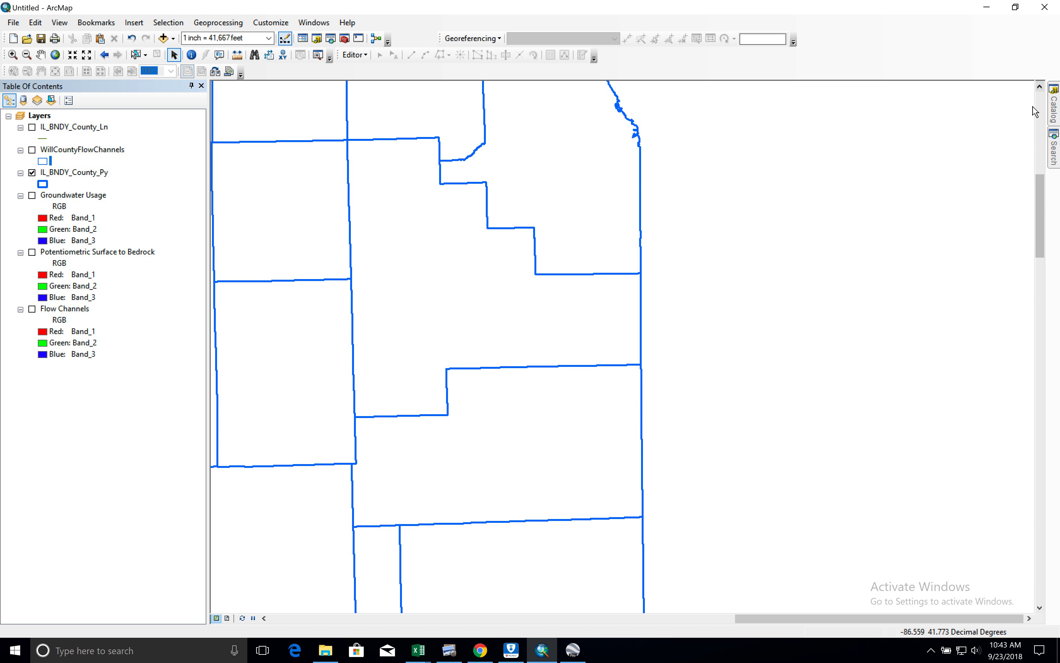
Refresh the CME 311 References folder in the Catalog and add WillCounty1992Transmissivity.JPG as the lowest layer, accepting the missing spatial reference.
left_click(1056, 108)
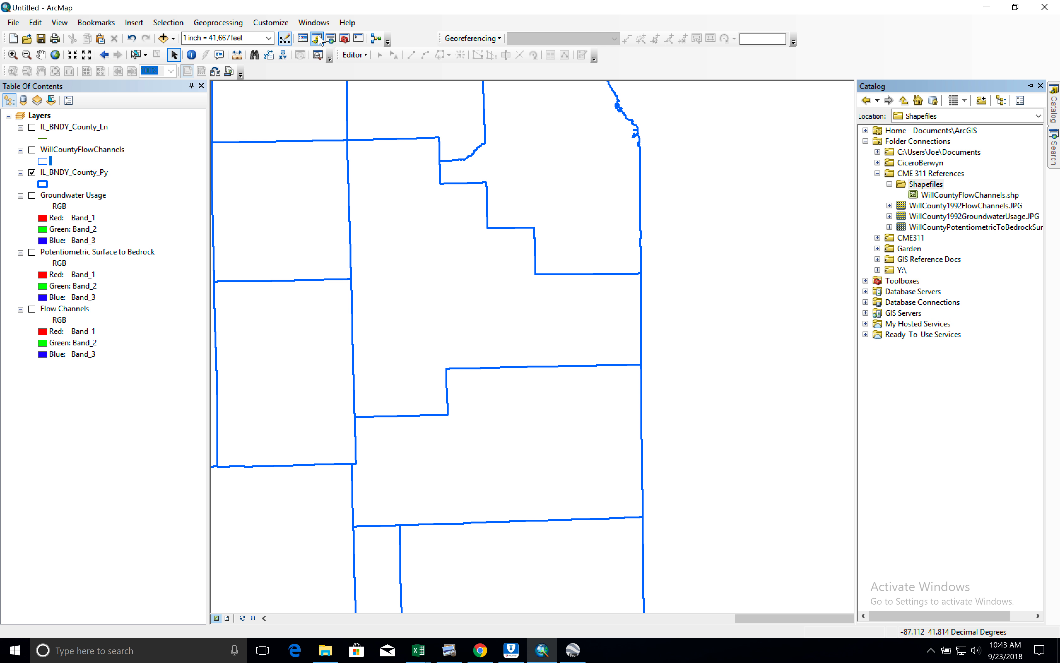
left_click(894, 174)
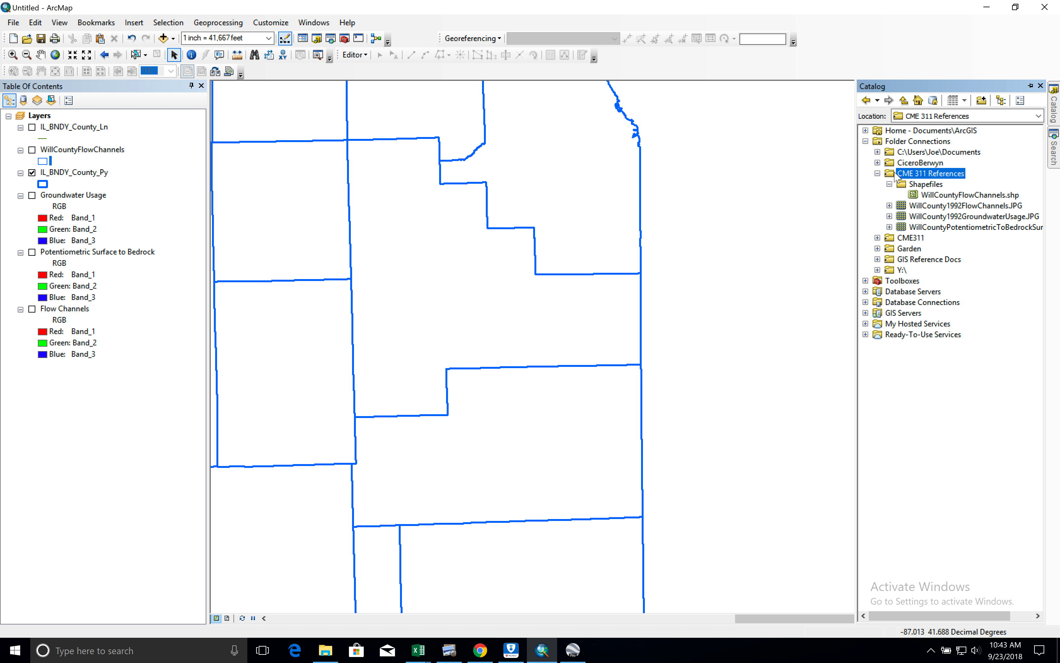
right_click(896, 176)
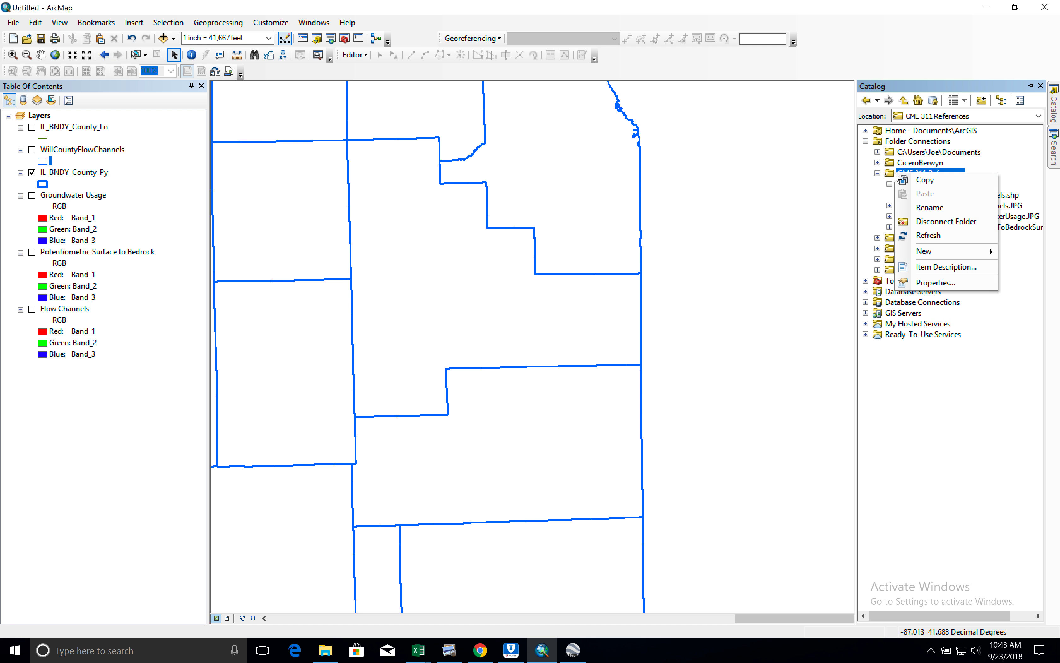
left_click(932, 237)
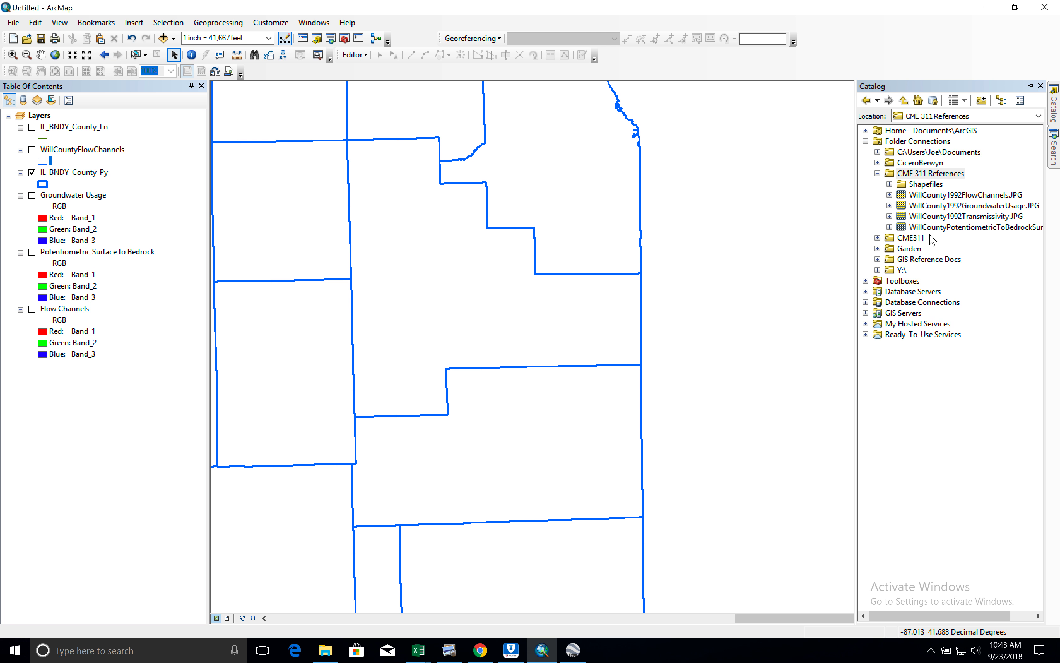
left_click(962, 219)
left_click_drag(933, 218, 138, 325)
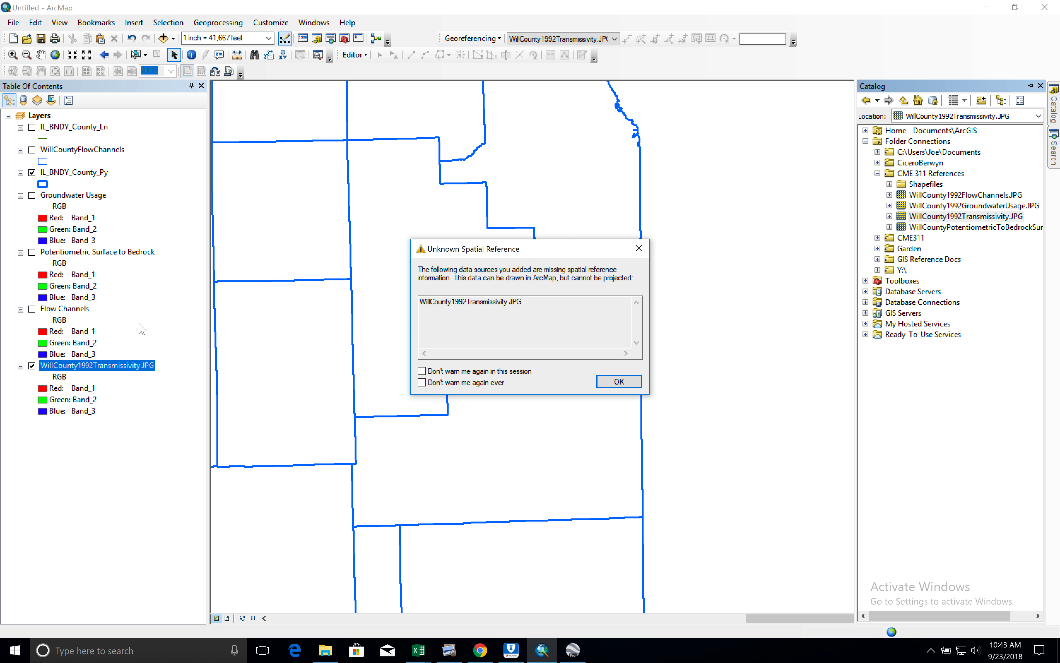
left_click(623, 382)
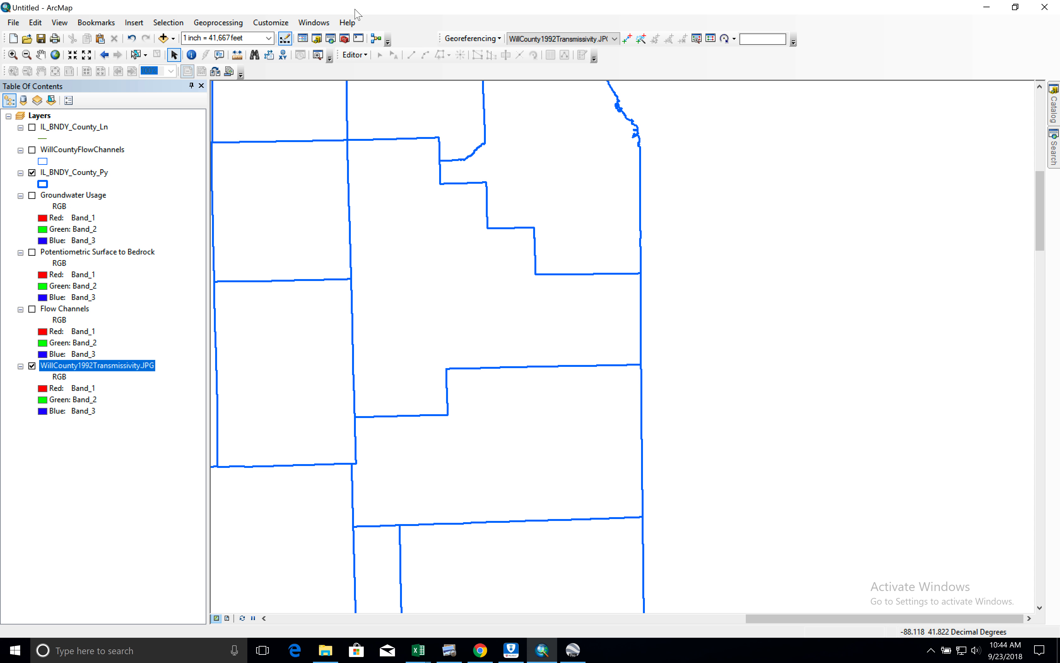
left_click(261, 24)
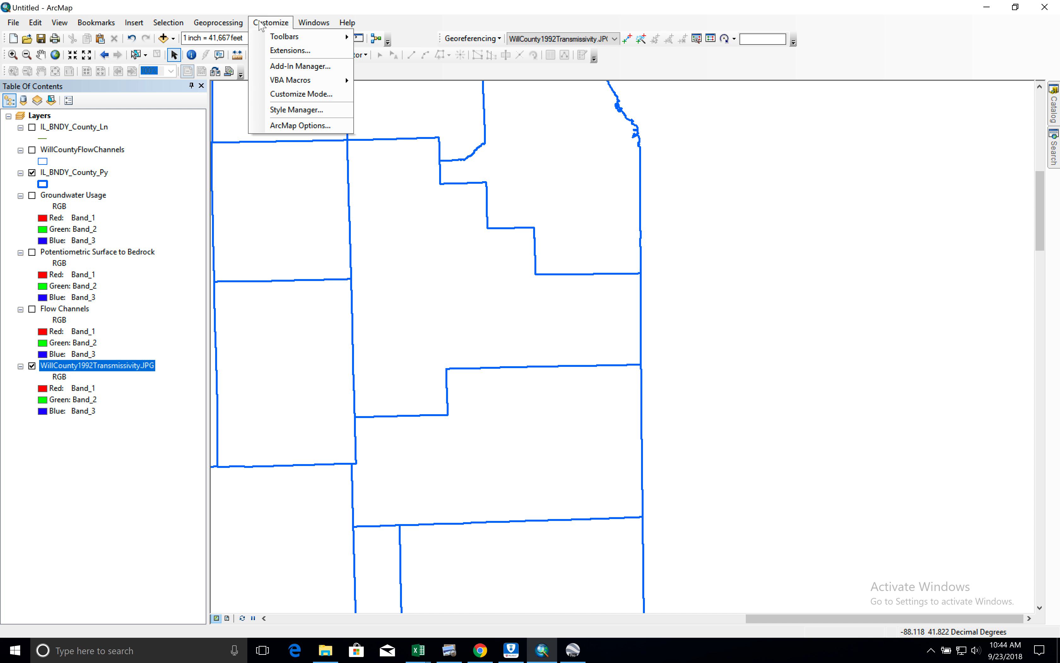
mouse_move(285, 37)
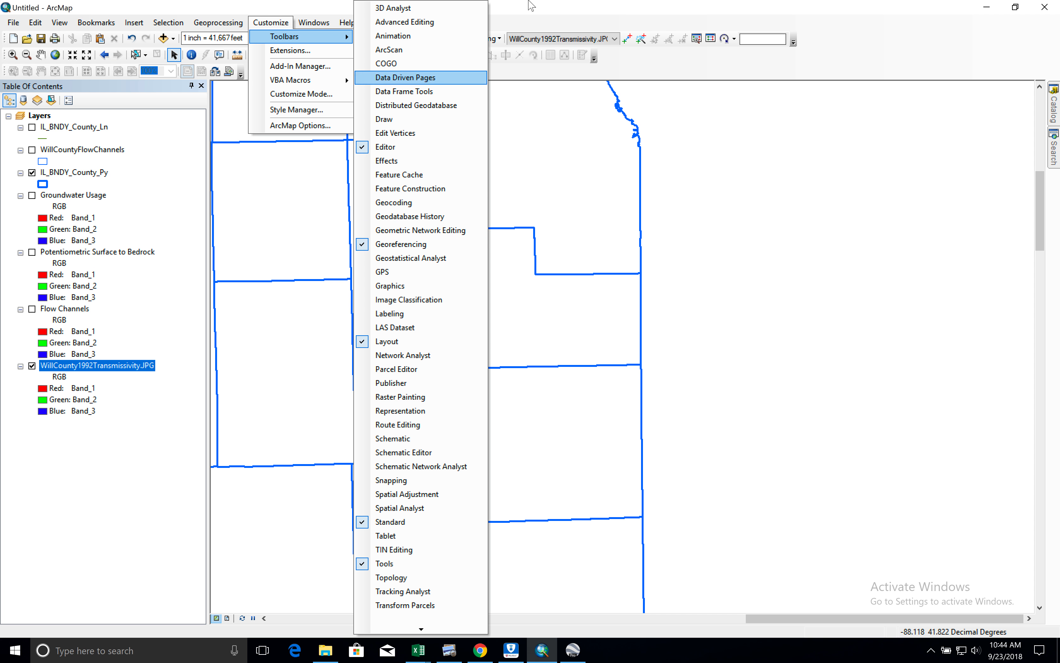
left_click(582, 5)
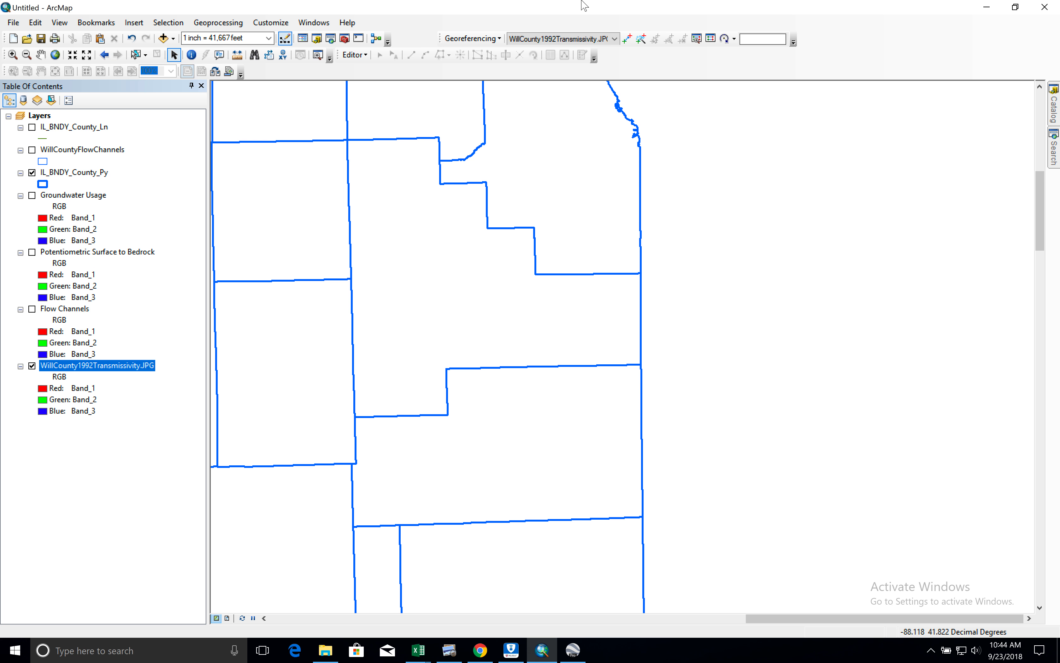
left_click(615, 39)
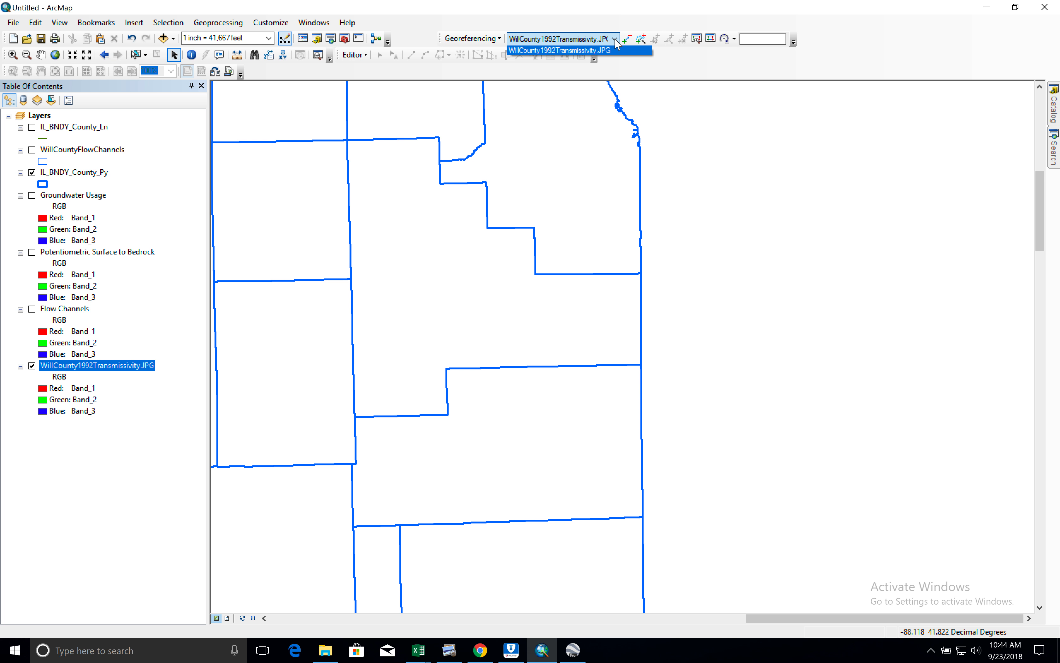
left_click(606, 7)
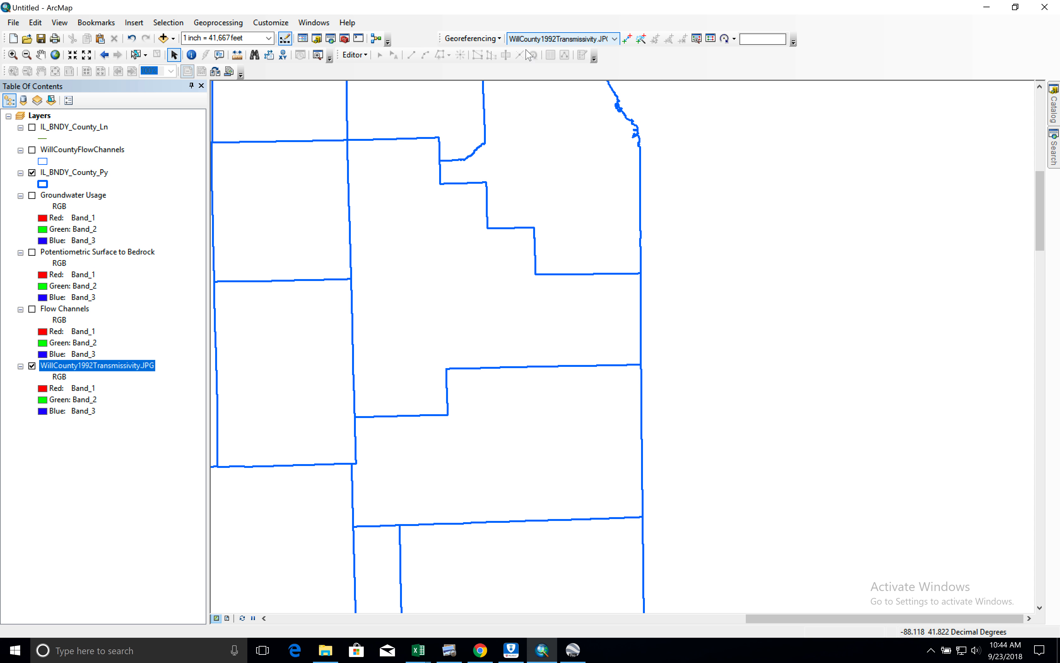
Rename the WillCounty1992Transmissivity.JPG layer as Will County Transmissivity.
left_click(124, 371)
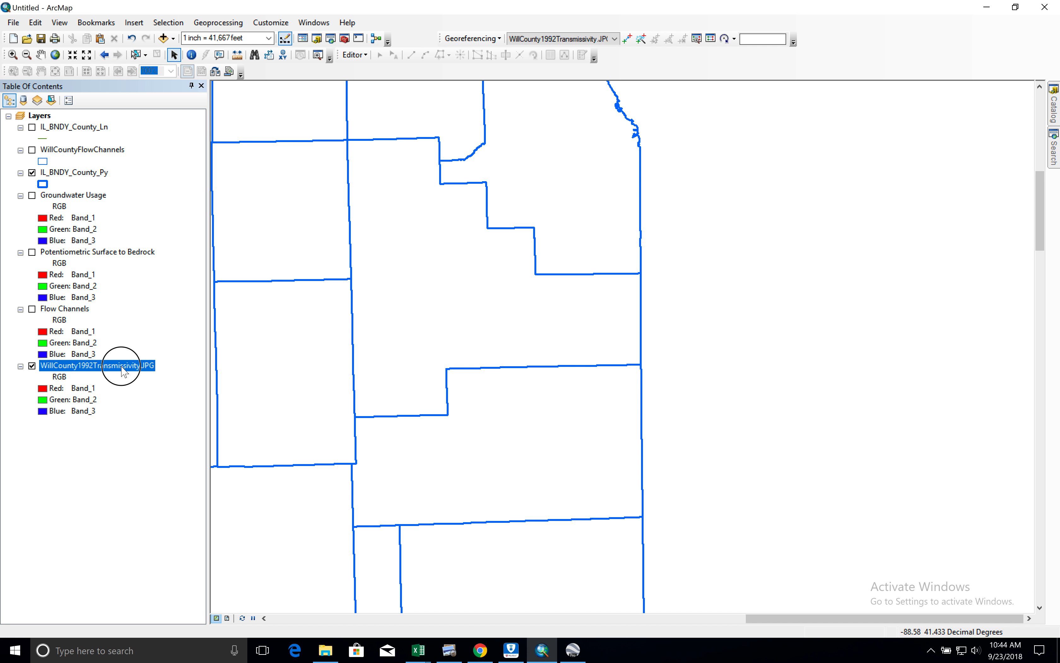
right_click(124, 372)
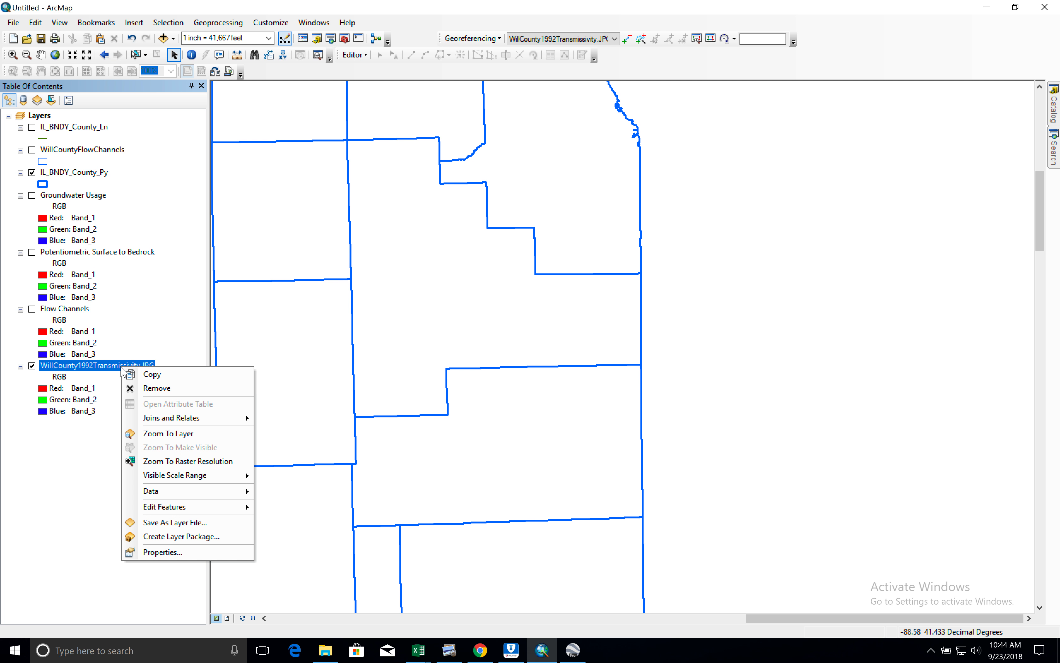
left_click(114, 365)
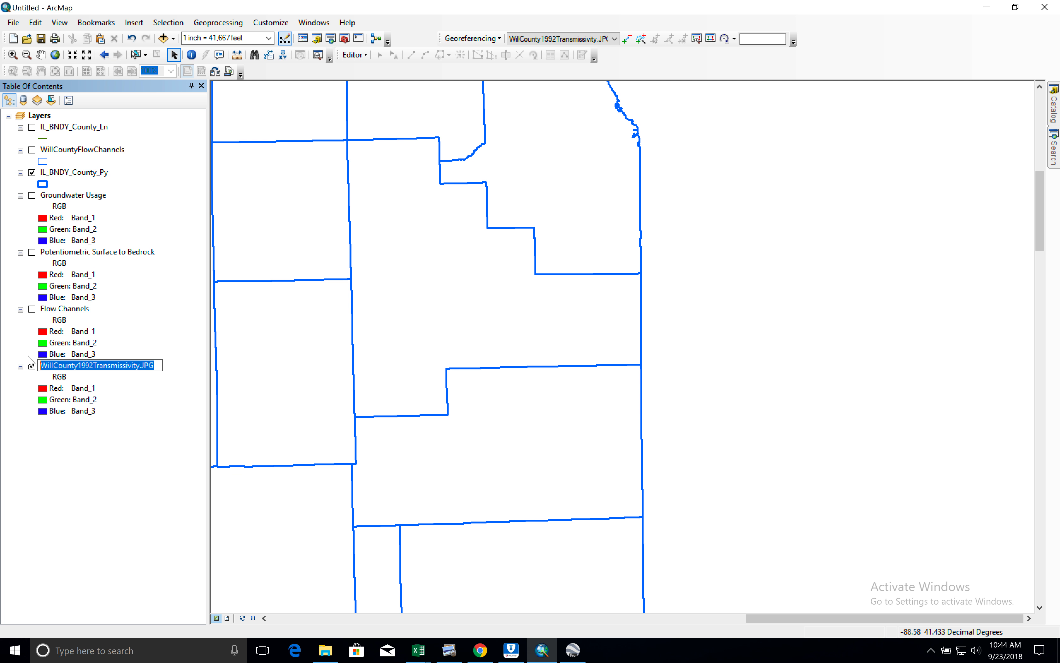
type("Will cou")
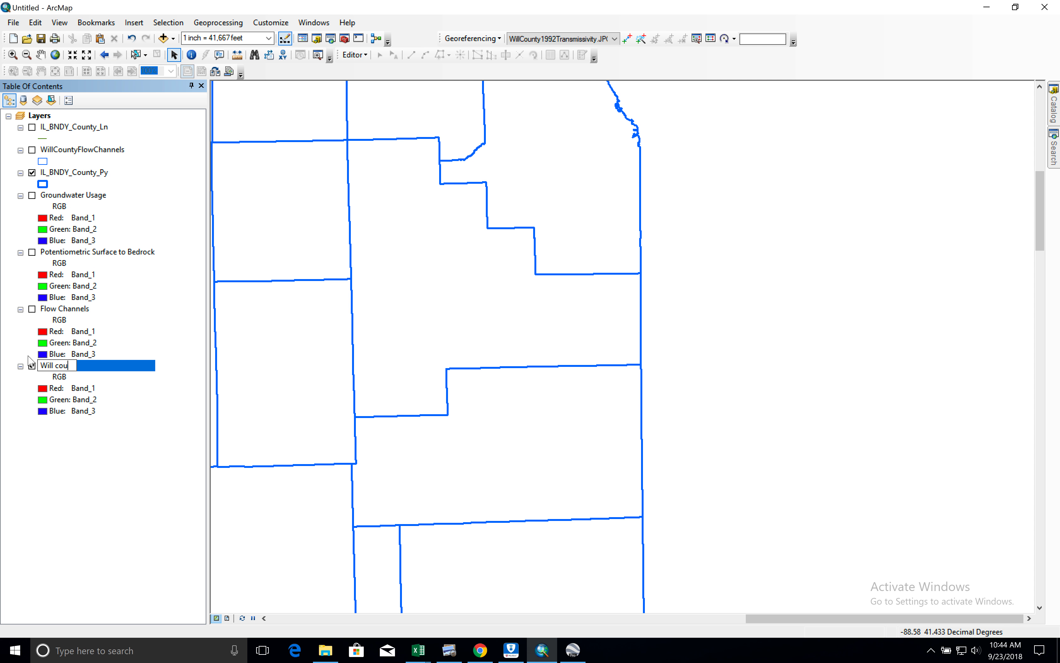
type("Coiun")
key("BackSpace")
type("unty Transmissivity")
key("Return")
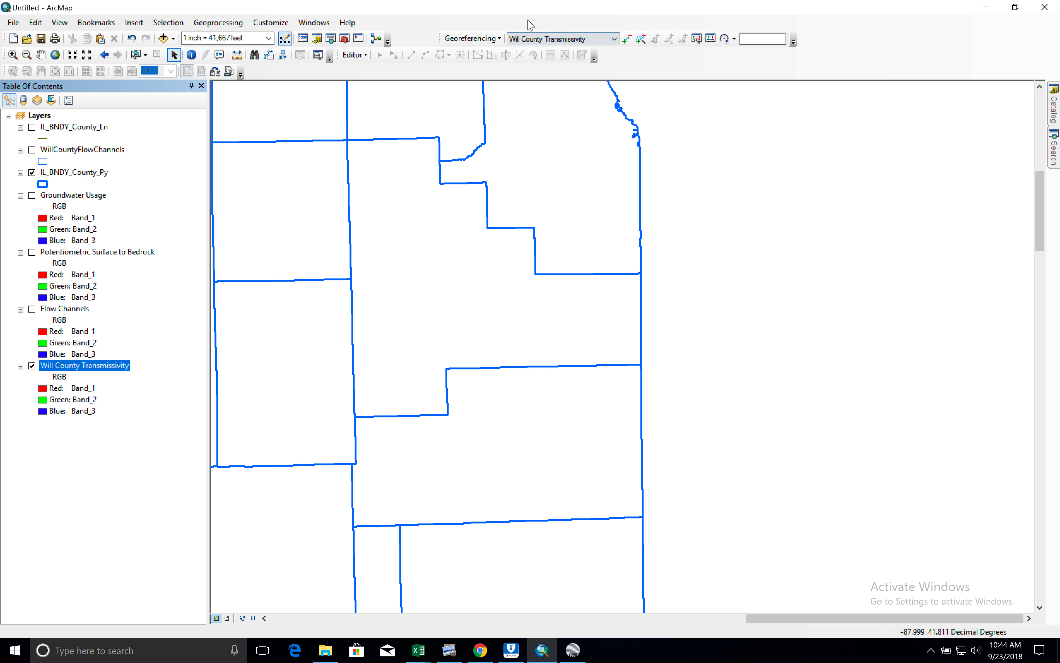
Fit the Will County Transmissivity raster to the display and start the first control point at the map grid's northwest corner.
left_click(501, 40)
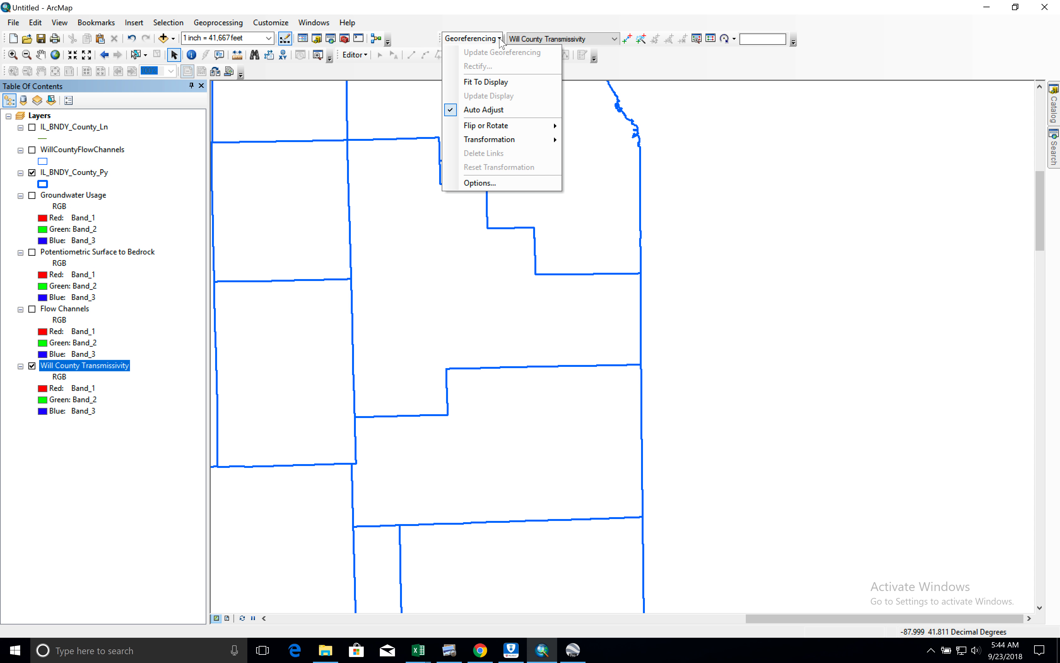
left_click(487, 82)
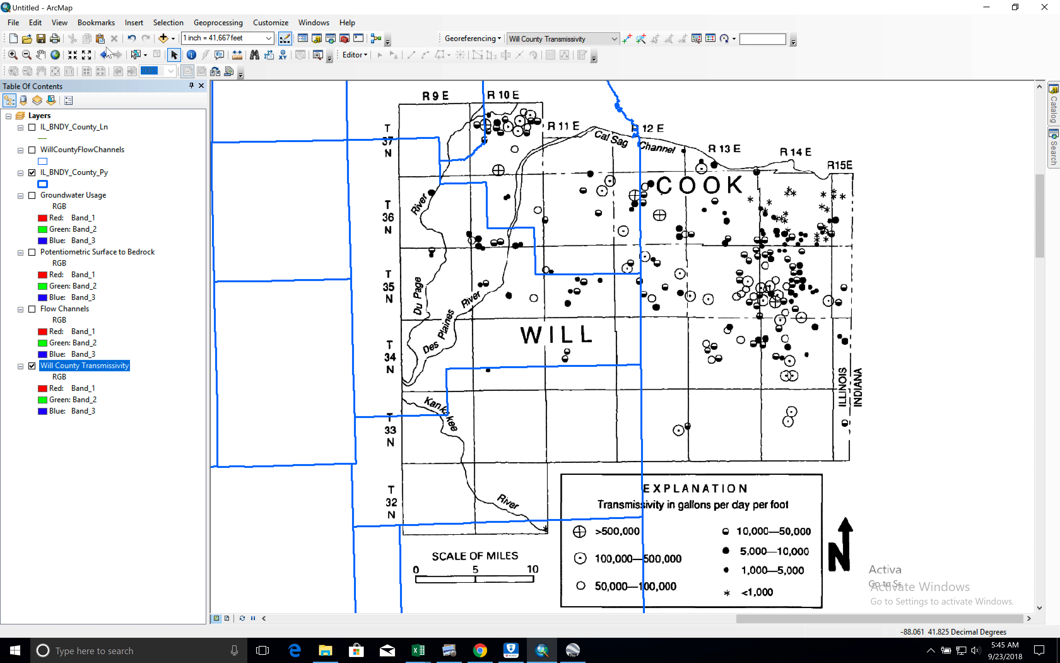
left_click(13, 54)
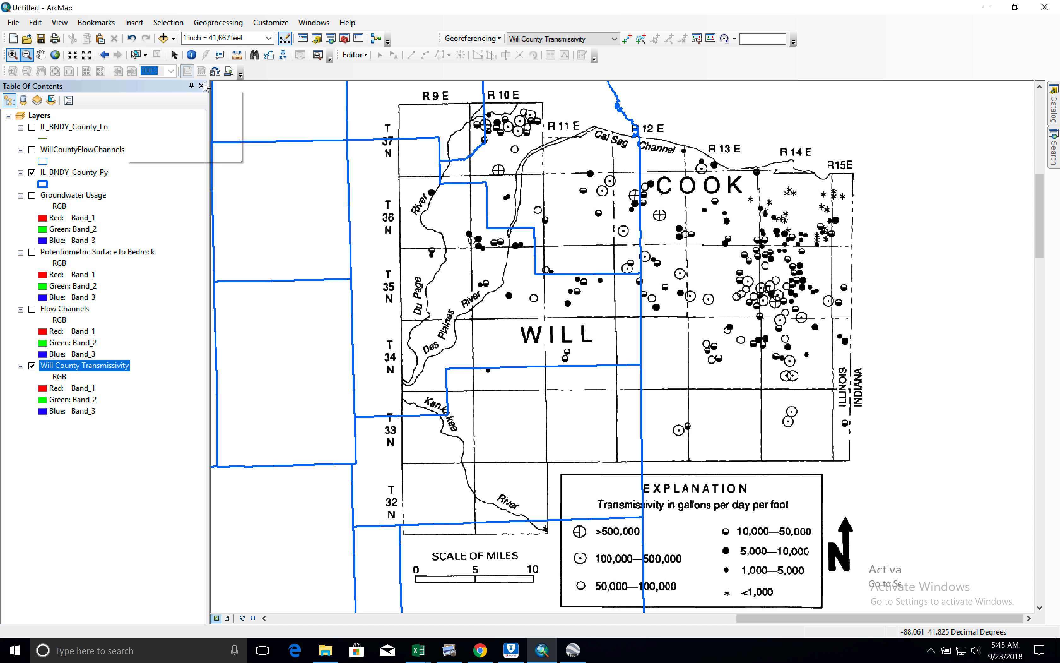
left_click_drag(366, 87, 430, 142)
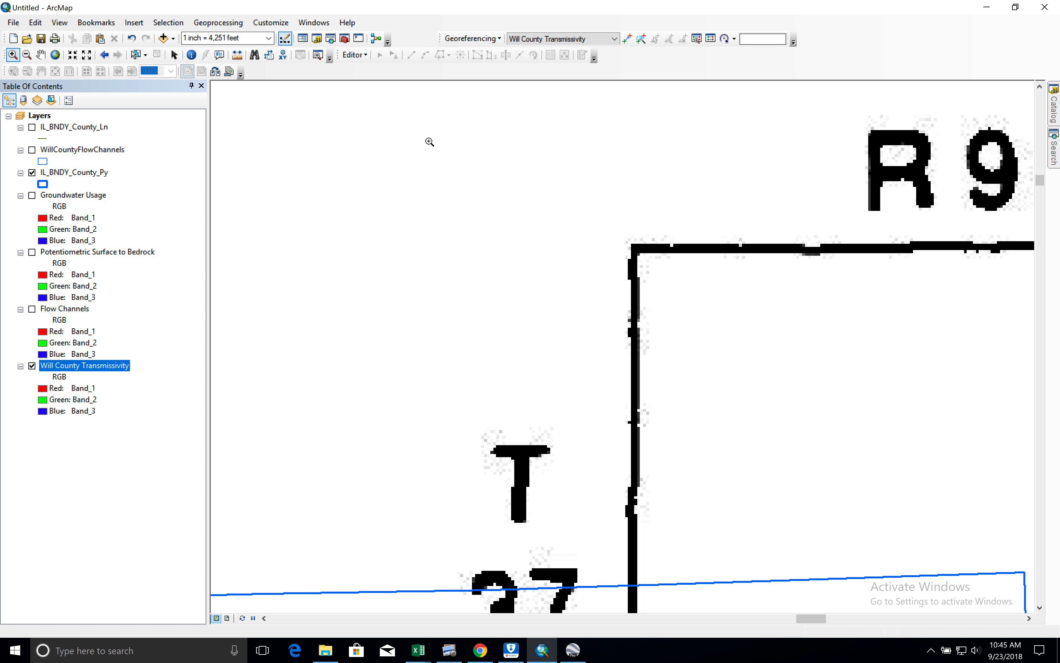
left_click(628, 39)
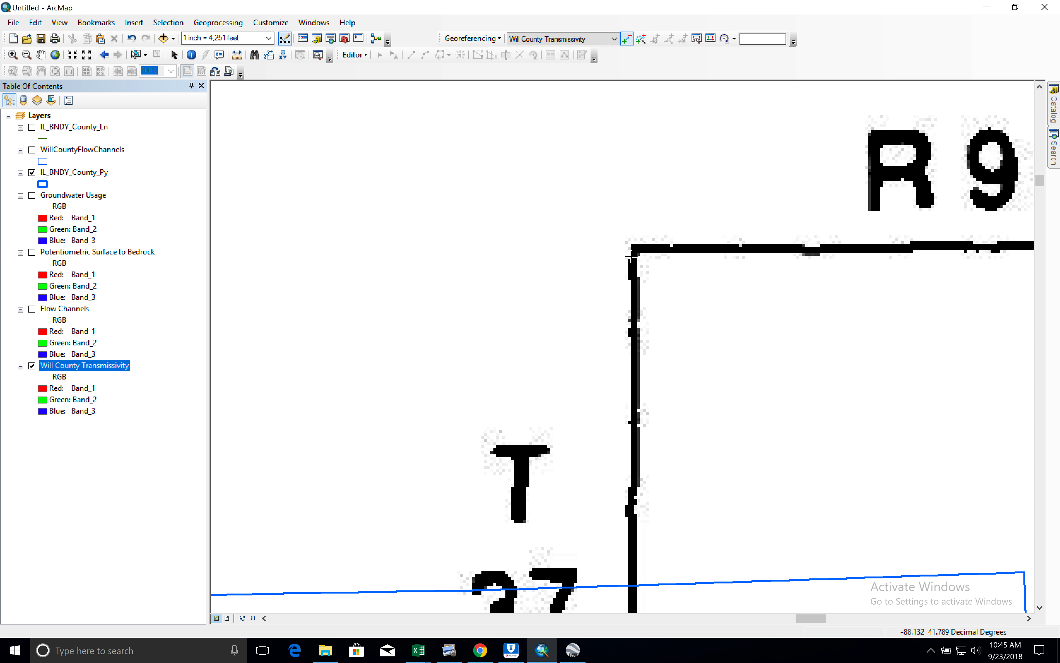
left_click(635, 250)
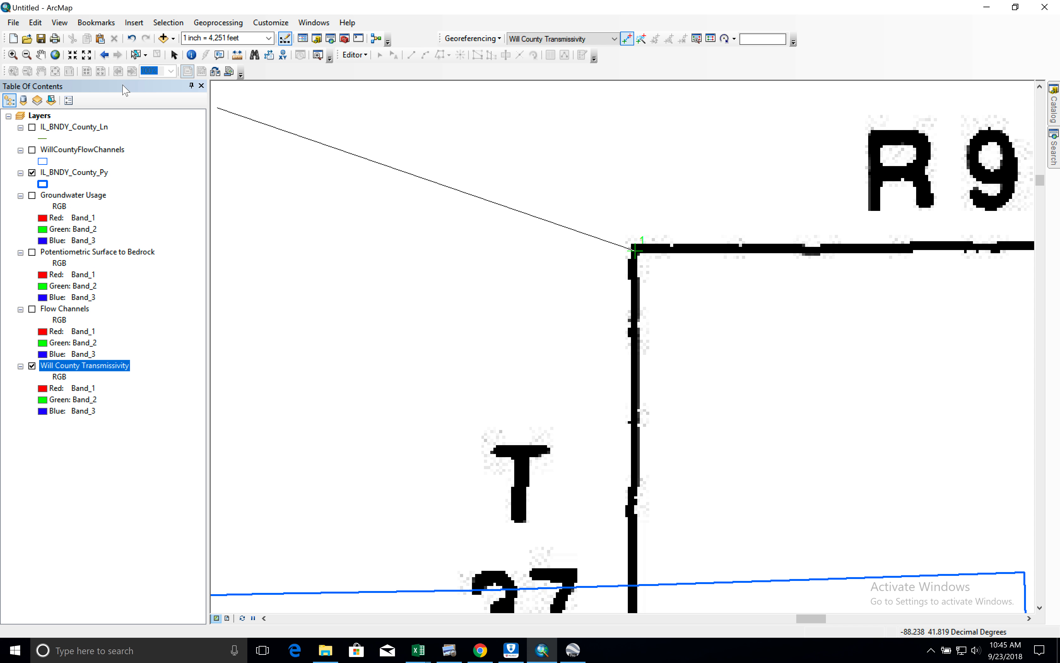
Hide the Will County Transmissivity raster and finish the first control point at Will County's northwest corner on the IL_BNDY_County_Py layer.
left_click(32, 366)
left_click(90, 174)
right_click(90, 173)
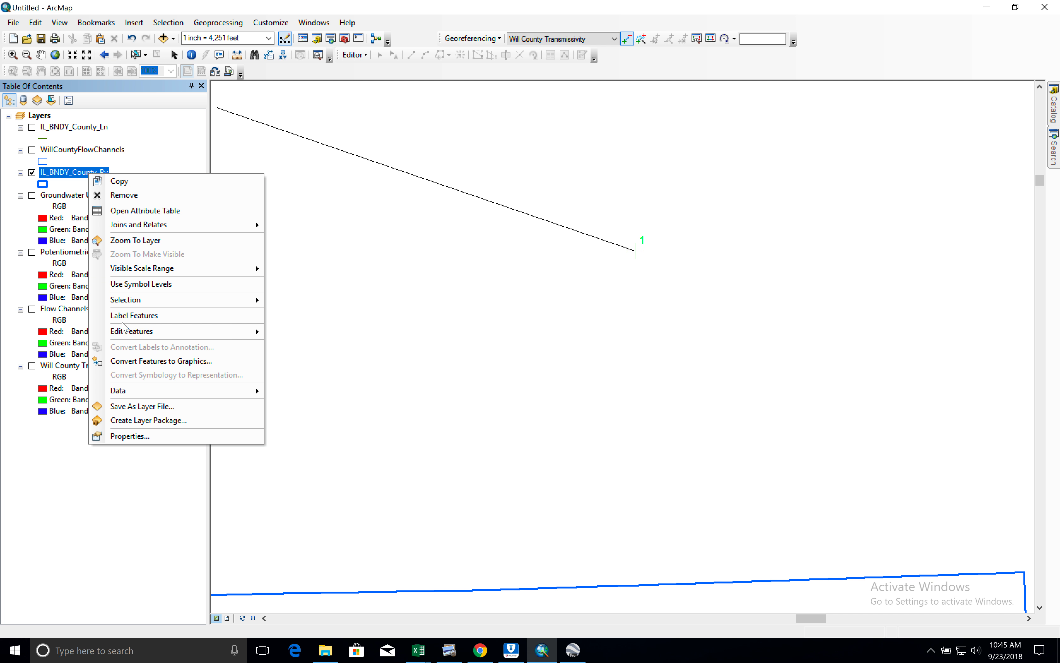
left_click(157, 241)
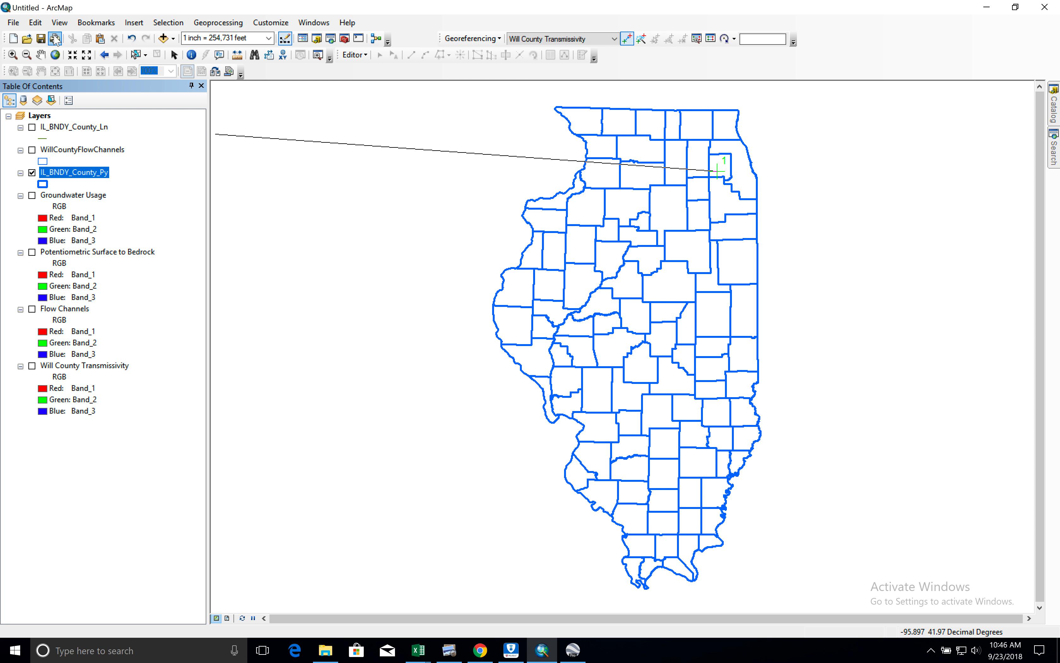
left_click(13, 54)
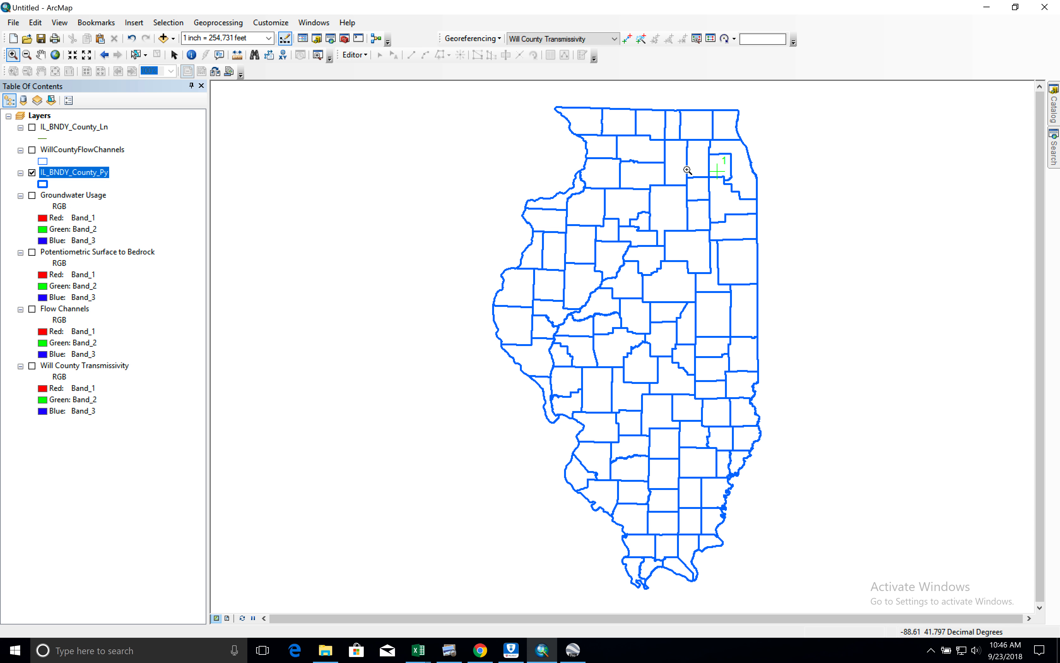
left_click_drag(684, 147, 741, 219)
left_click_drag(771, 227, 772, 225)
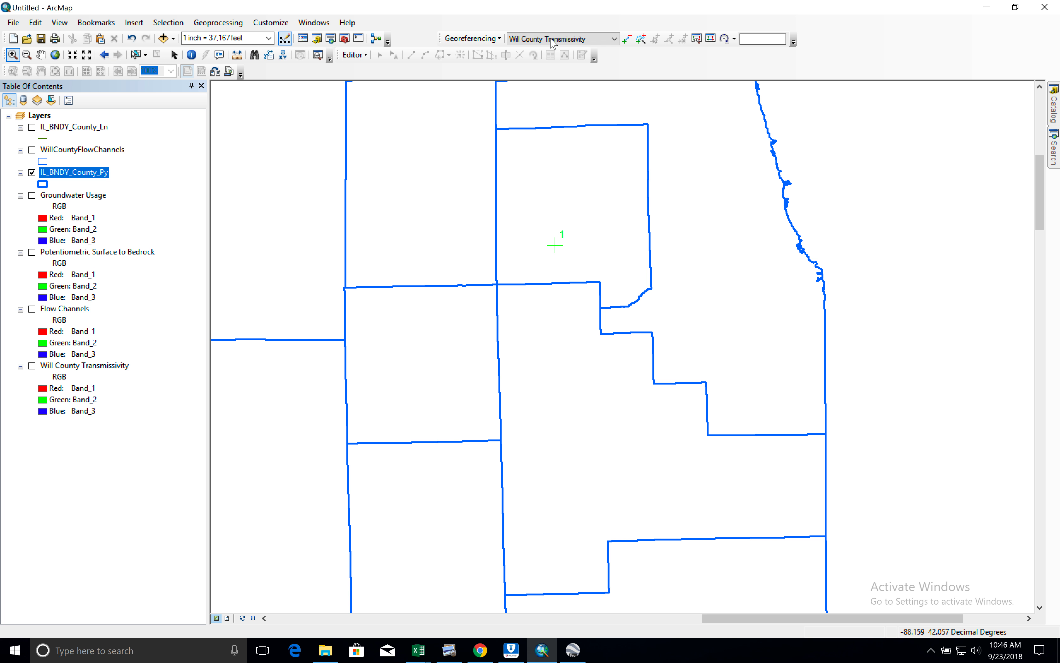
left_click(626, 38)
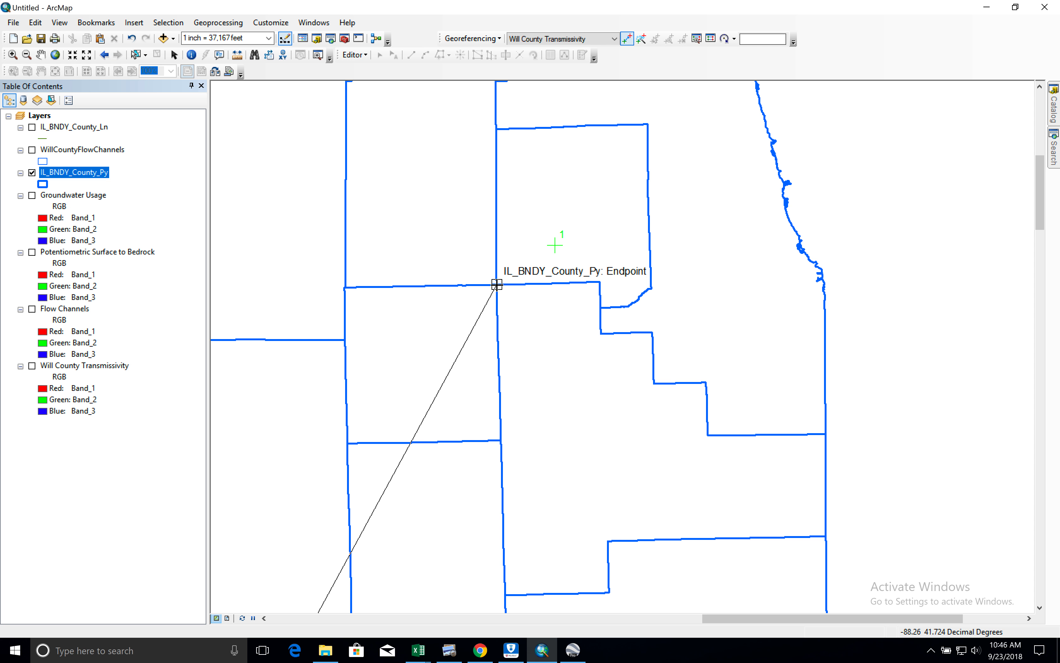
left_click(497, 284)
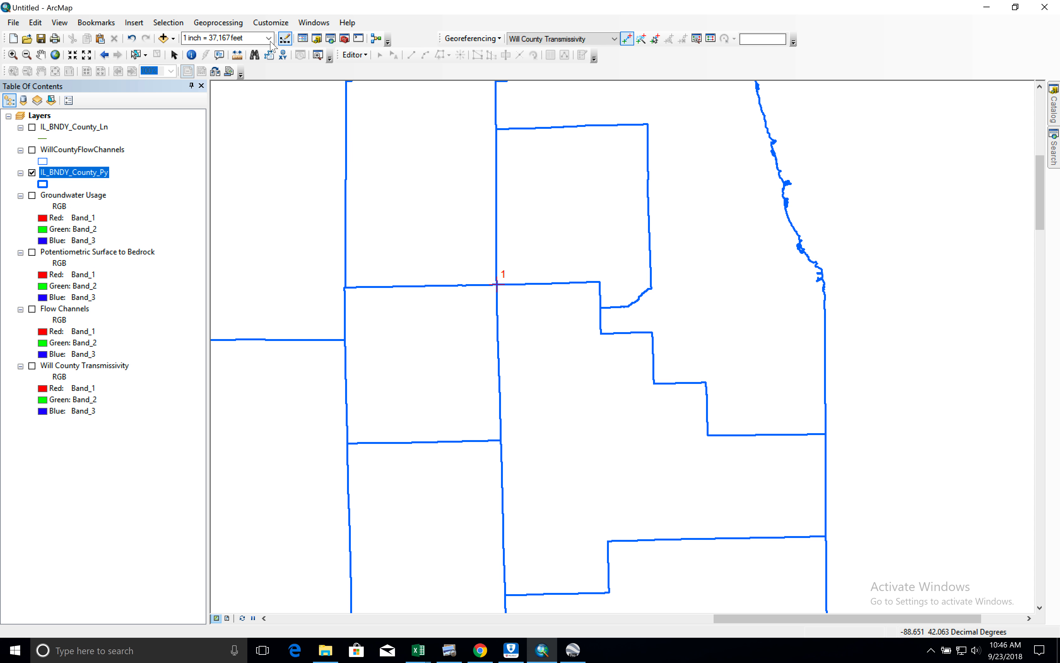
Show the Snapping toolbar and turn on snapping.
left_click(271, 23)
mouse_move(276, 38)
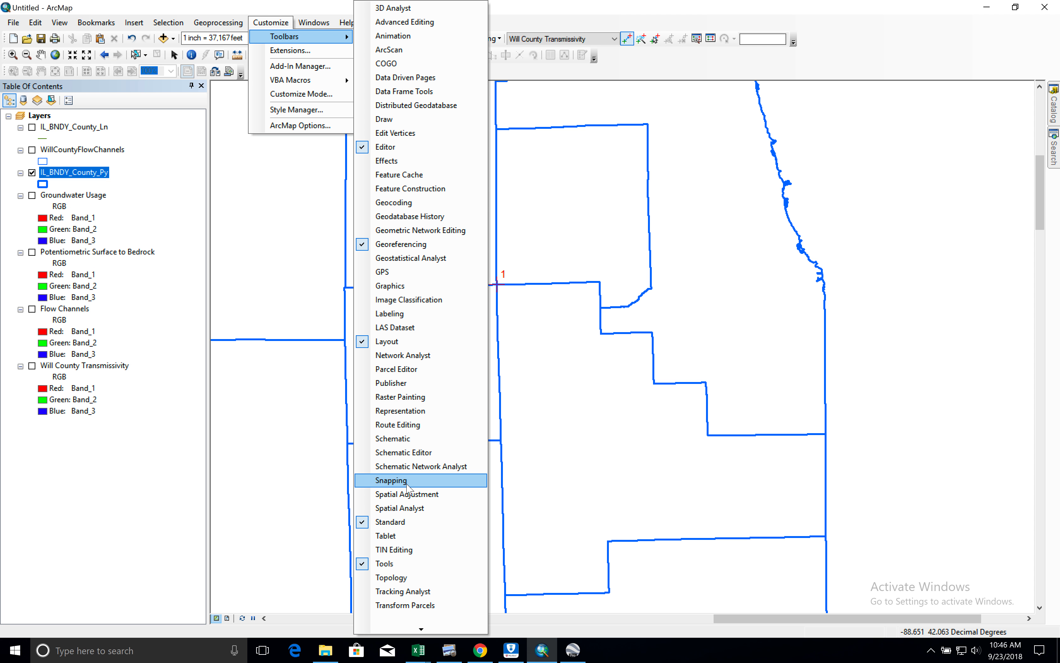
left_click(391, 480)
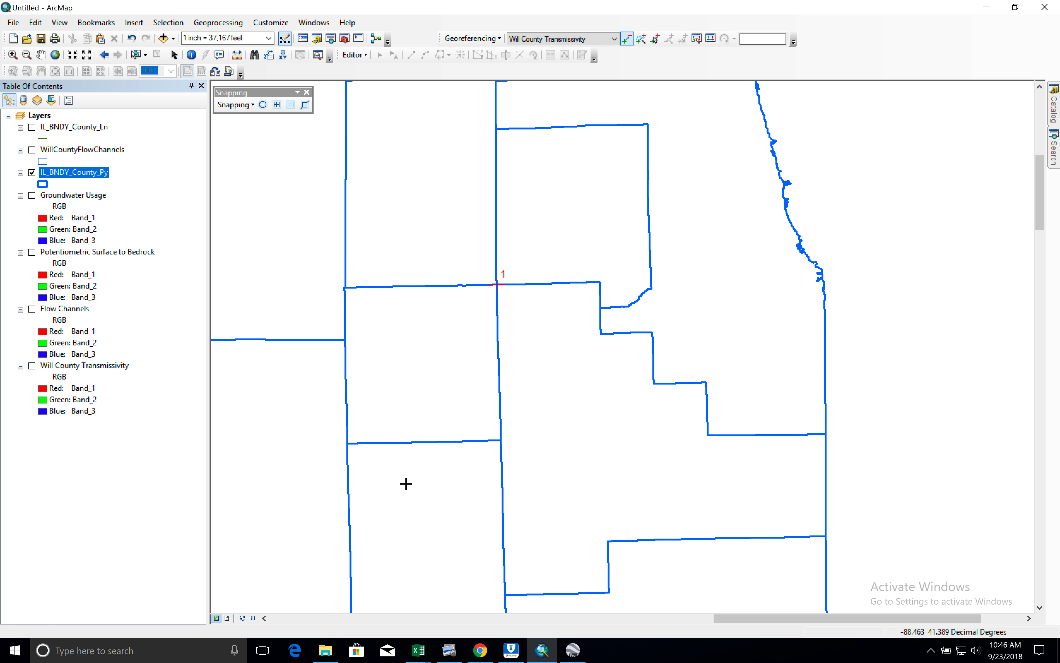
left_click(252, 105)
left_click(258, 118)
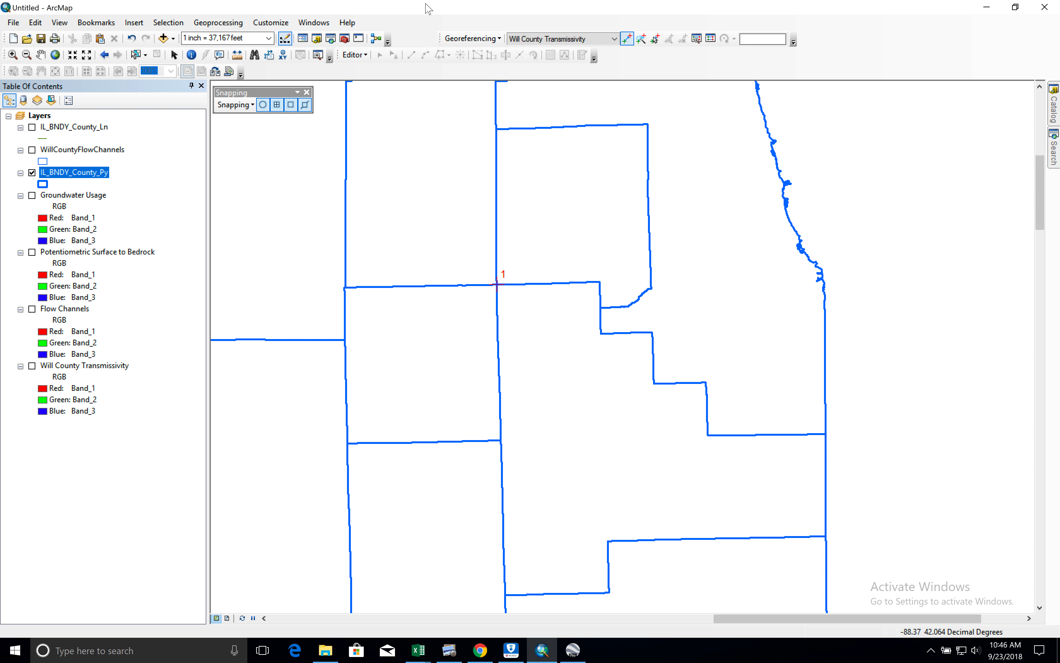
mouse_move(416, 4)
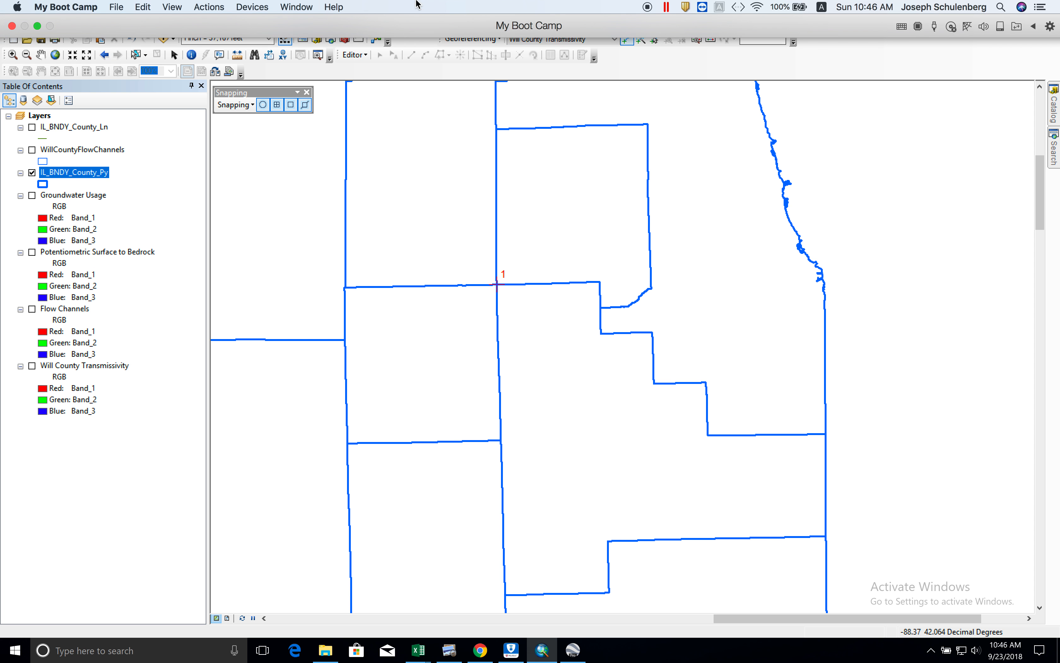
Show the Will County Transmissivity raster and start the second control point at the map grid's southeast corner on the Illinois–Indiana line.
left_click(33, 365)
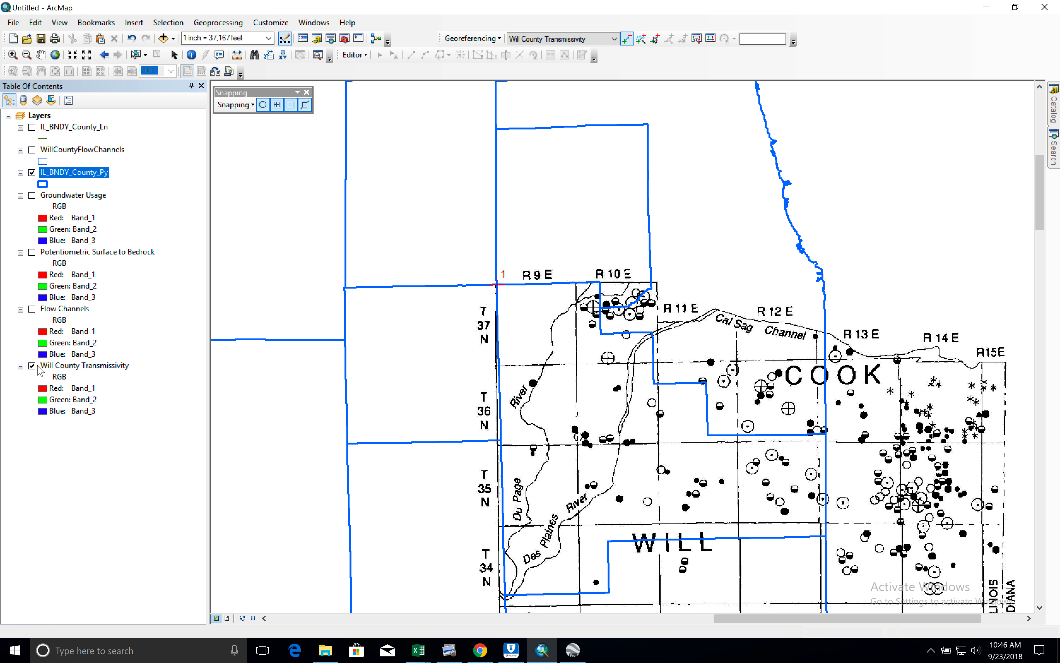
left_click(61, 371)
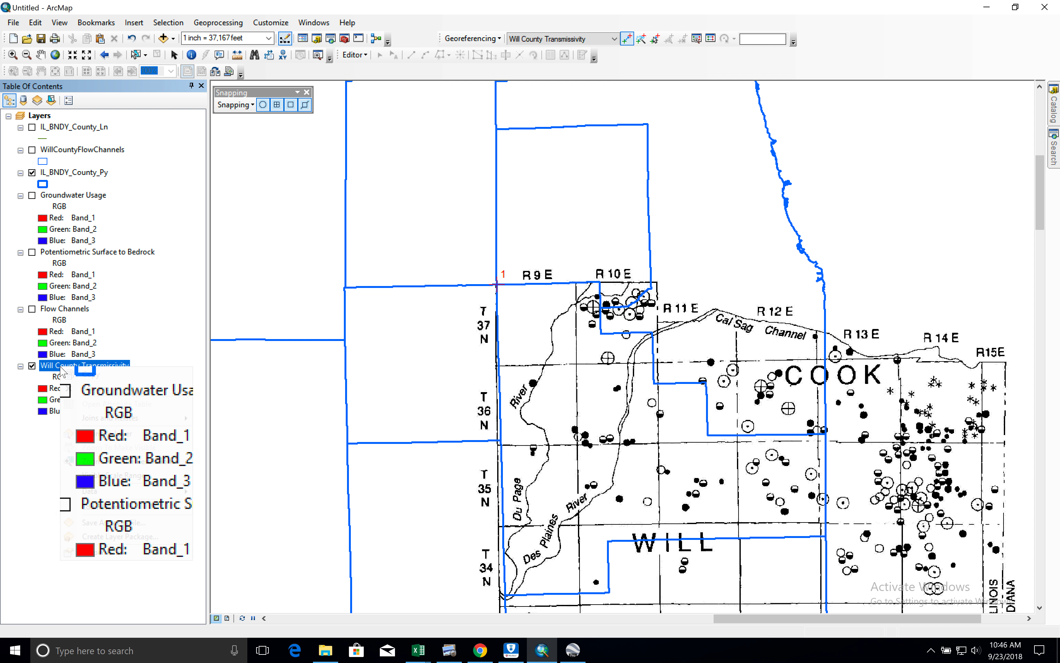
right_click(61, 371)
left_click(107, 433)
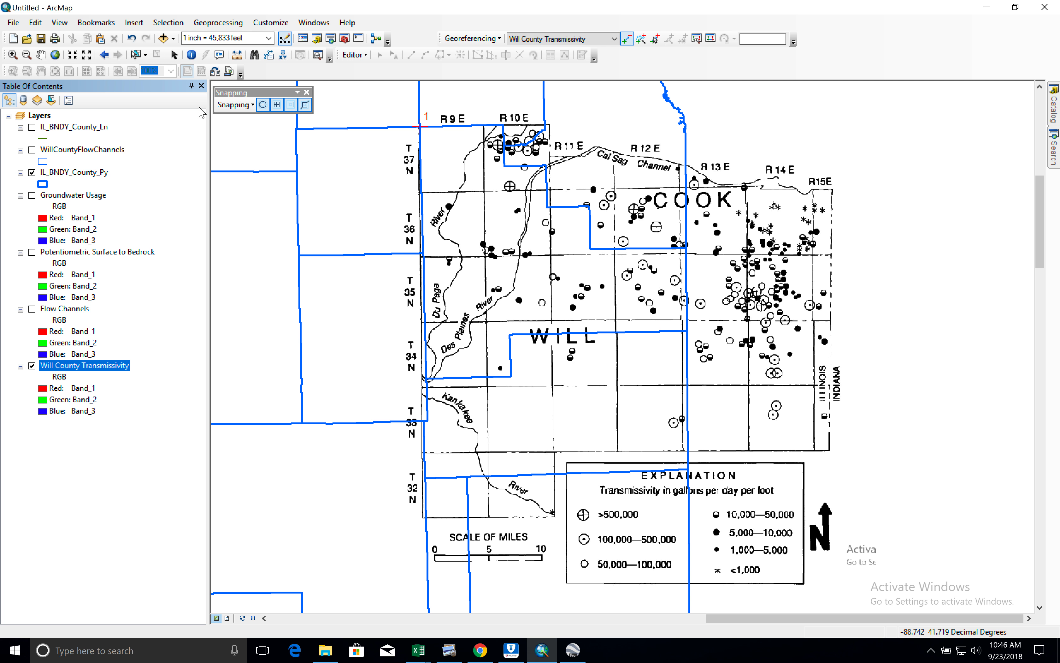
left_click(12, 54)
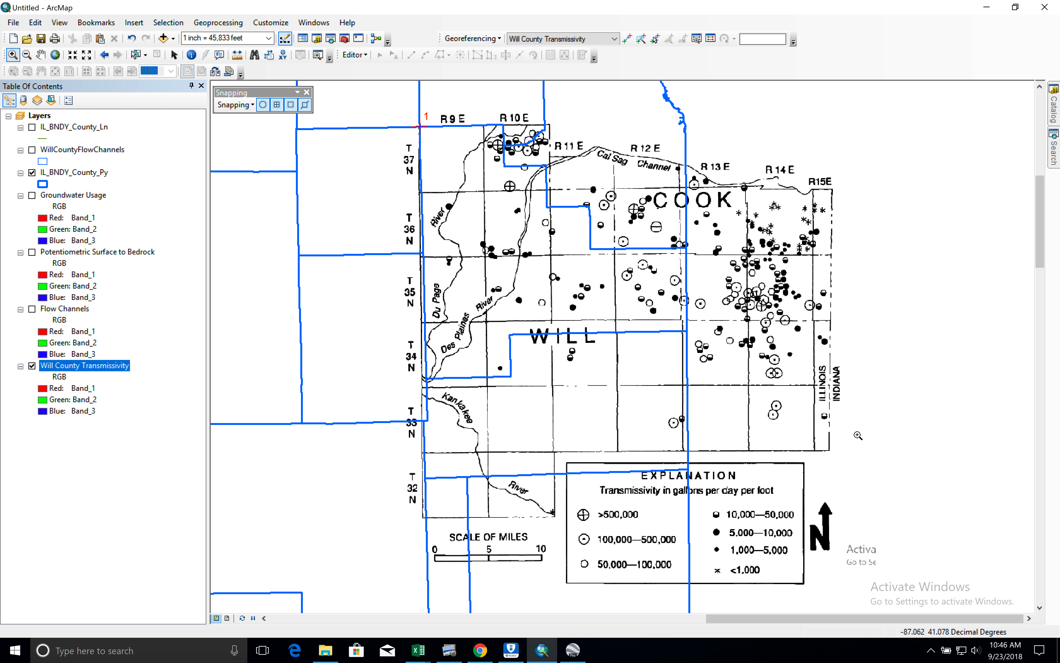
left_click_drag(798, 414, 808, 465)
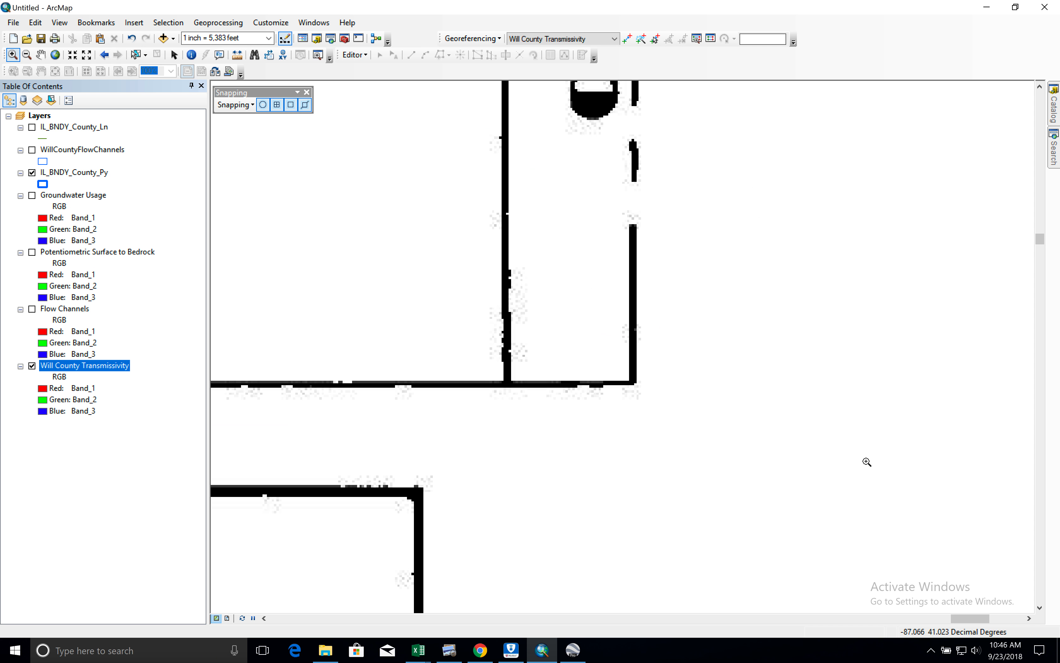
left_click(628, 38)
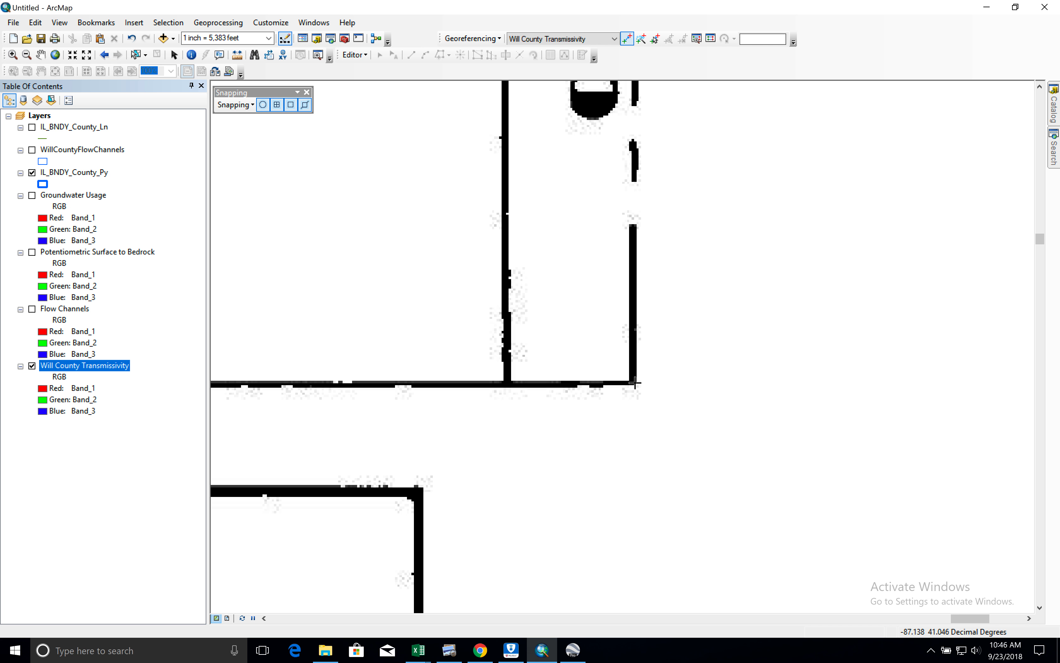
left_click(634, 382)
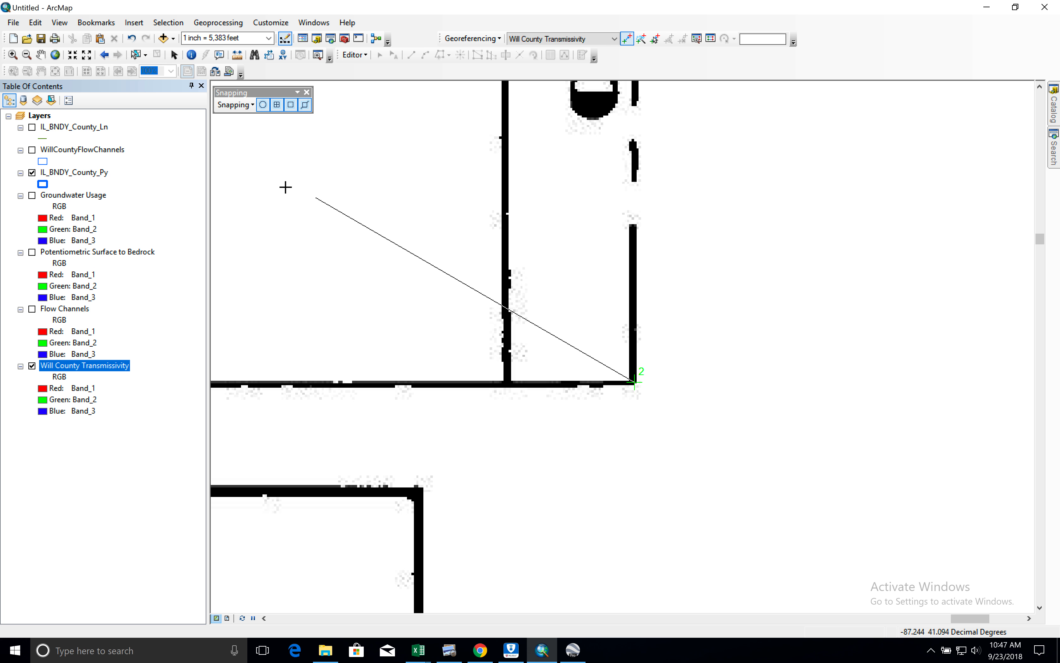
Hide the Will County Transmissivity raster and finish the second control point at Will County's southeast corner on the county boundary layer.
left_click(33, 365)
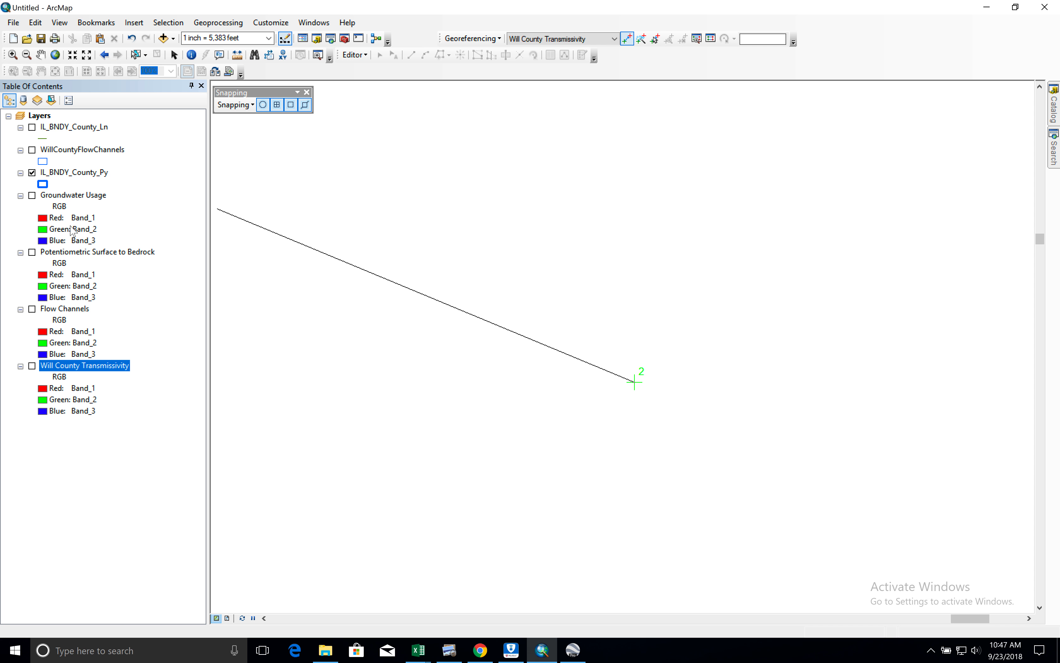
left_click(74, 174)
right_click(74, 174)
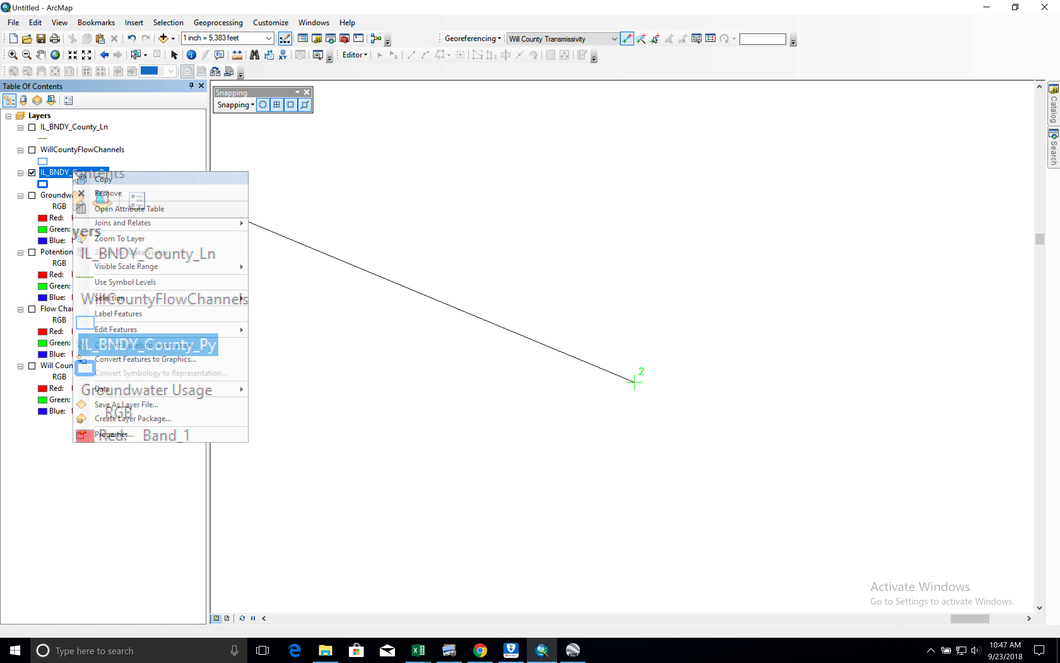
left_click(108, 239)
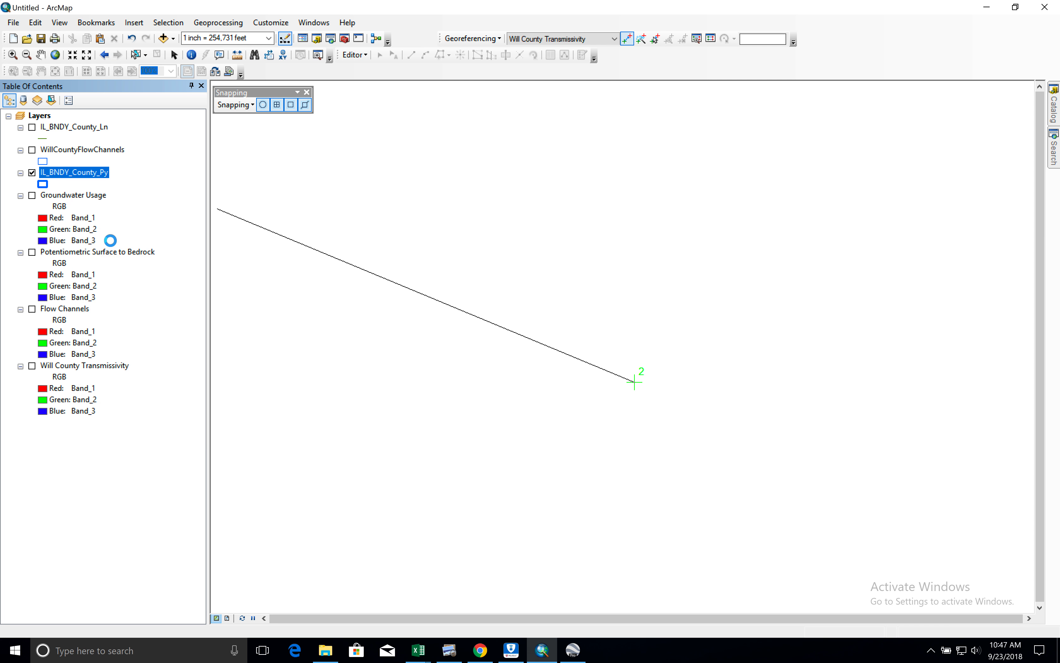
left_click(12, 55)
left_click_drag(718, 175, 789, 248)
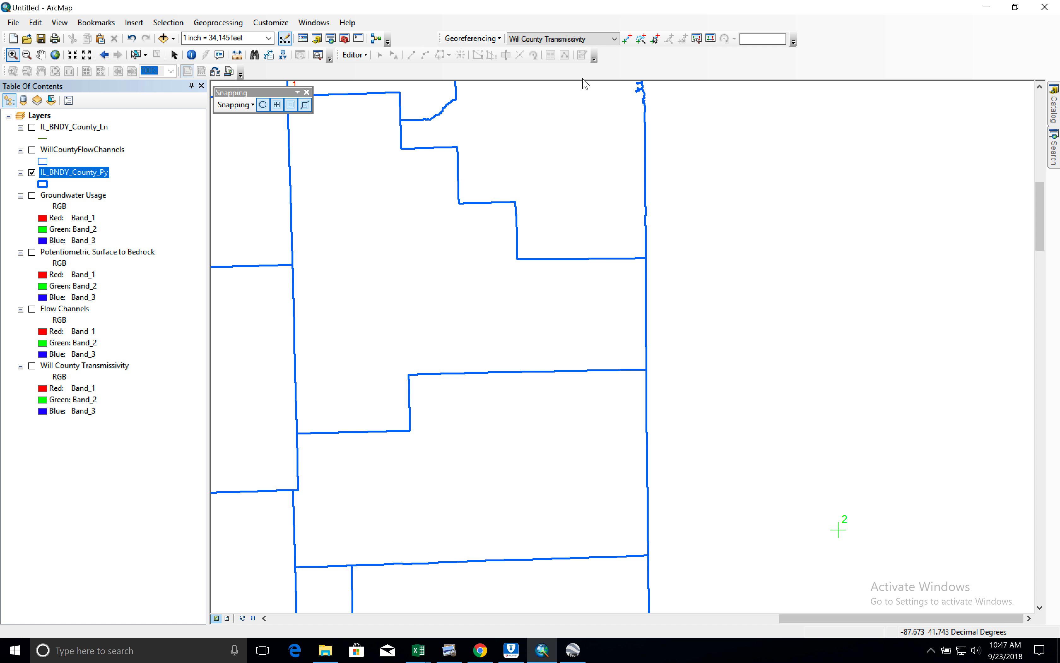
left_click(627, 39)
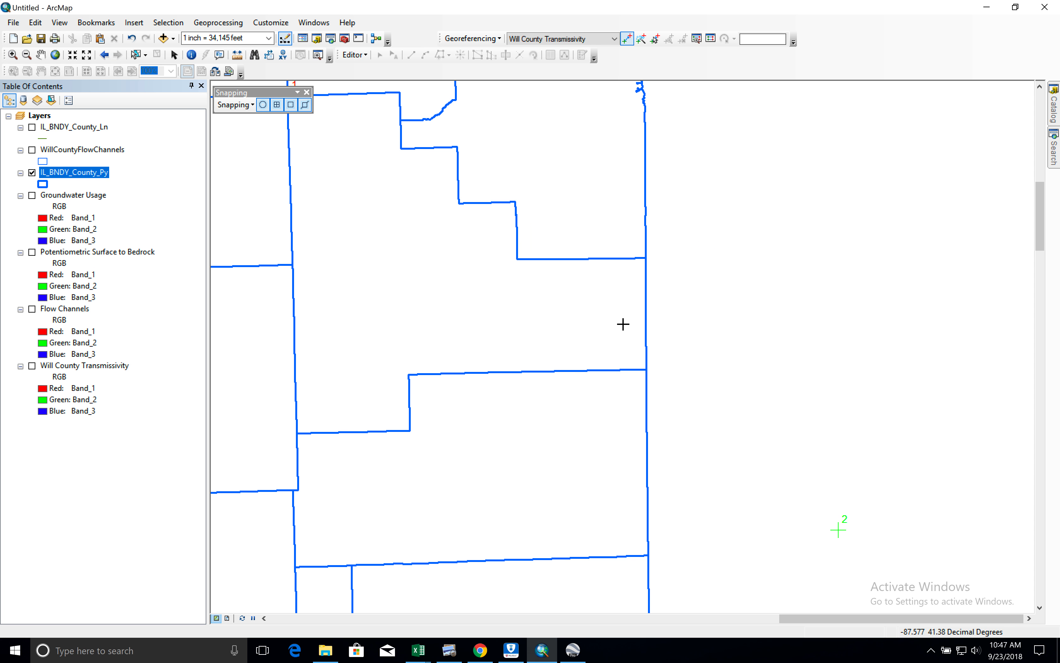
left_click(647, 371)
Show the transmissivity raster, hide IL_BNDY_County_Py, and start the third control point at the map grid's southwest corner beside T 32 N.
left_click(32, 366)
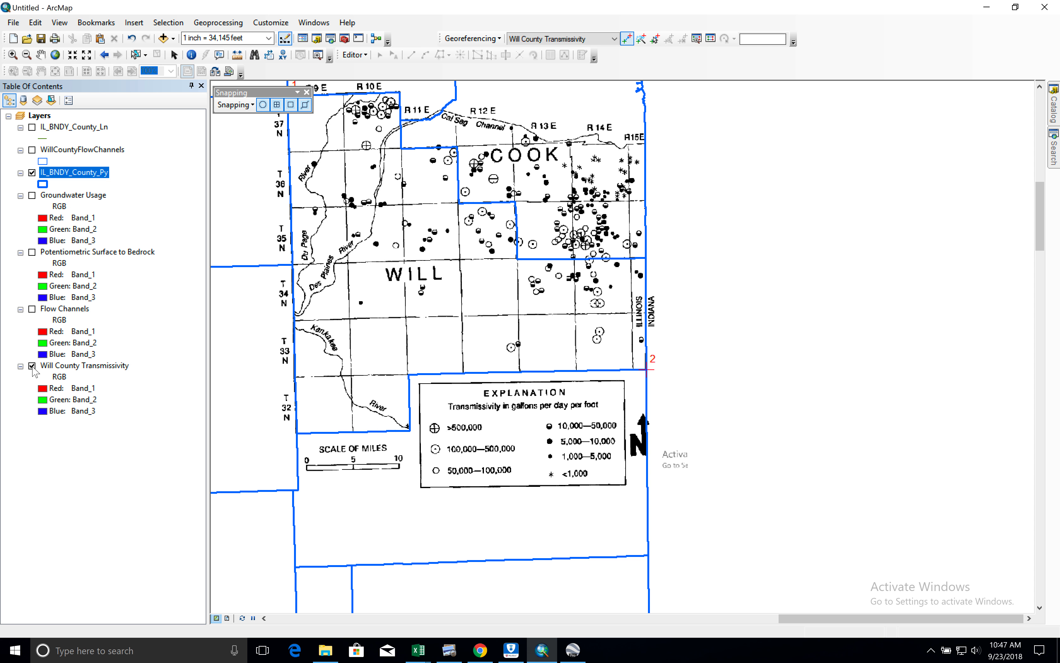
left_click(32, 173)
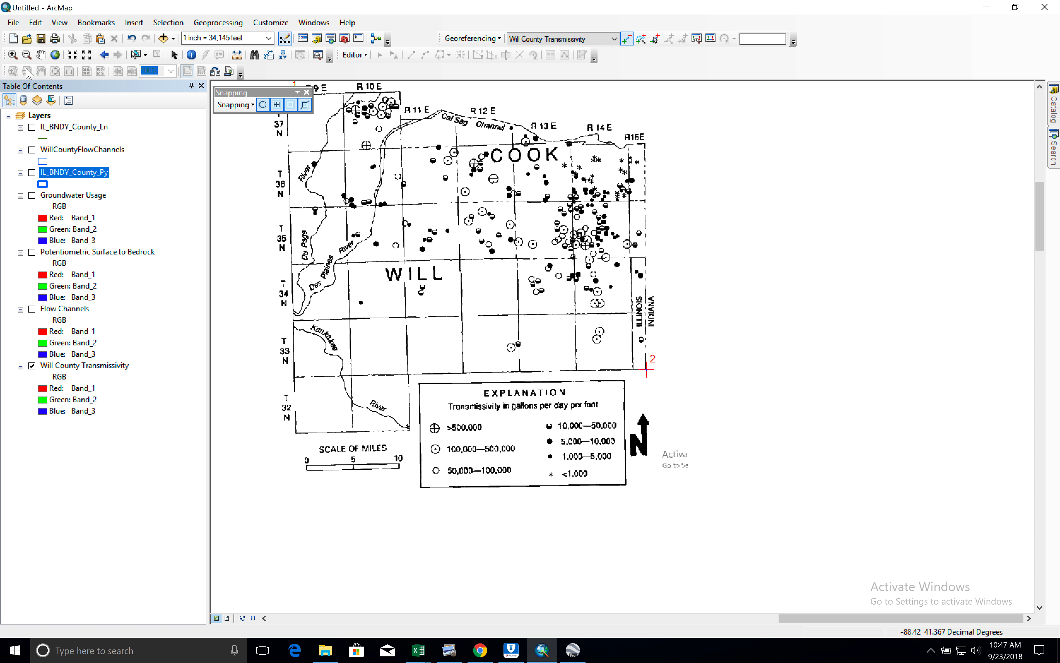
left_click(12, 55)
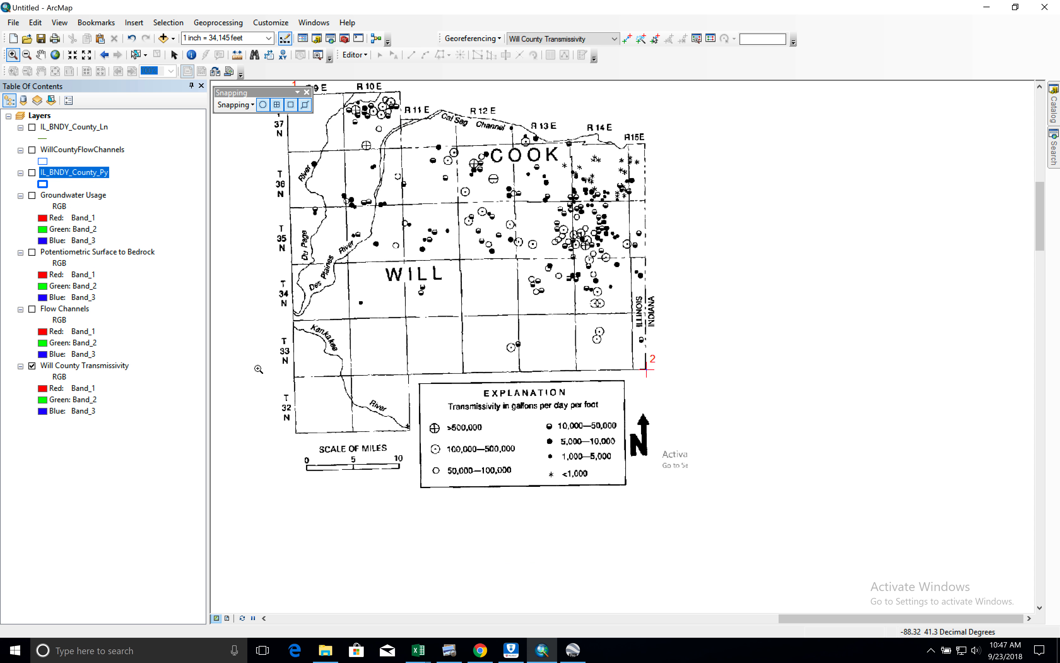
left_click_drag(259, 369, 382, 497)
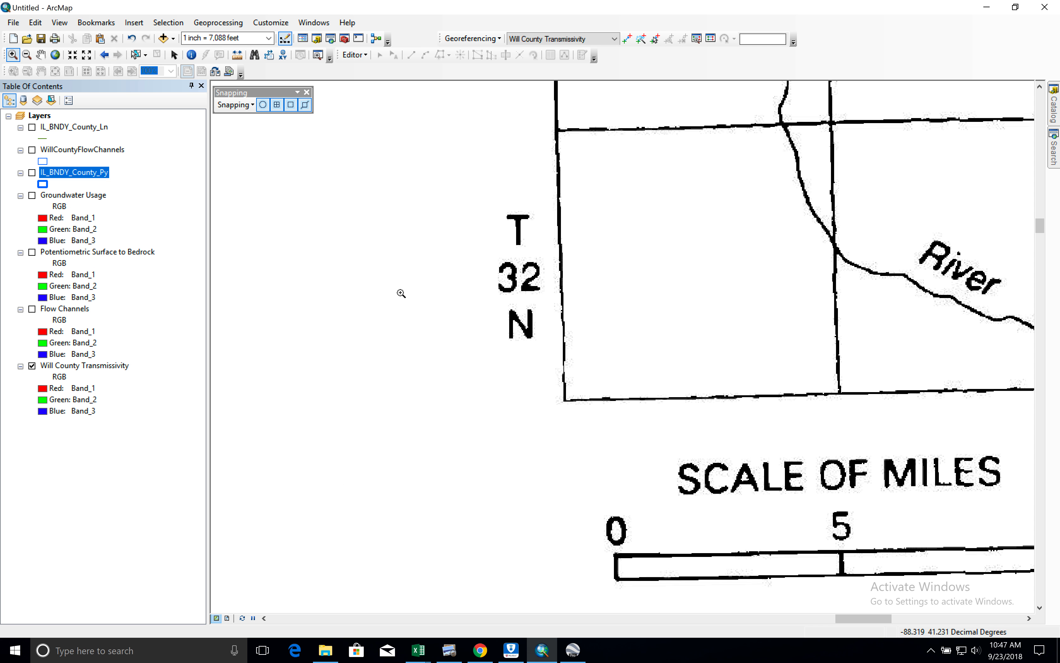
left_click(627, 39)
left_click(628, 38)
left_click(565, 400)
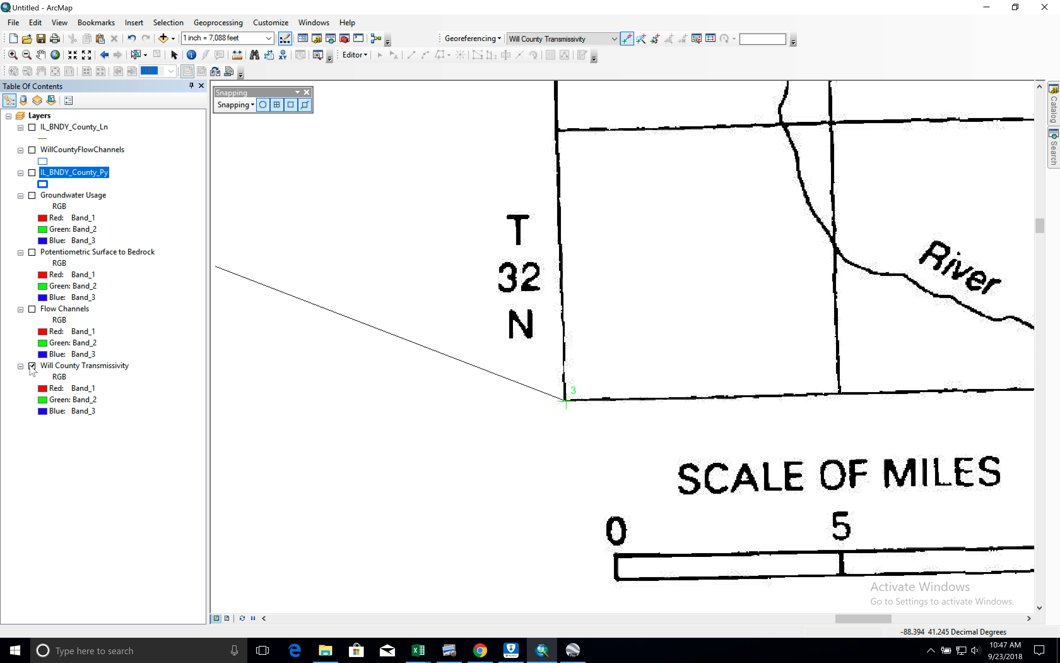
Hide the raster, show IL_BNDY_County_Py, and finish the third control point on the boundary vertex at Will County's southwest corner.
left_click(32, 366)
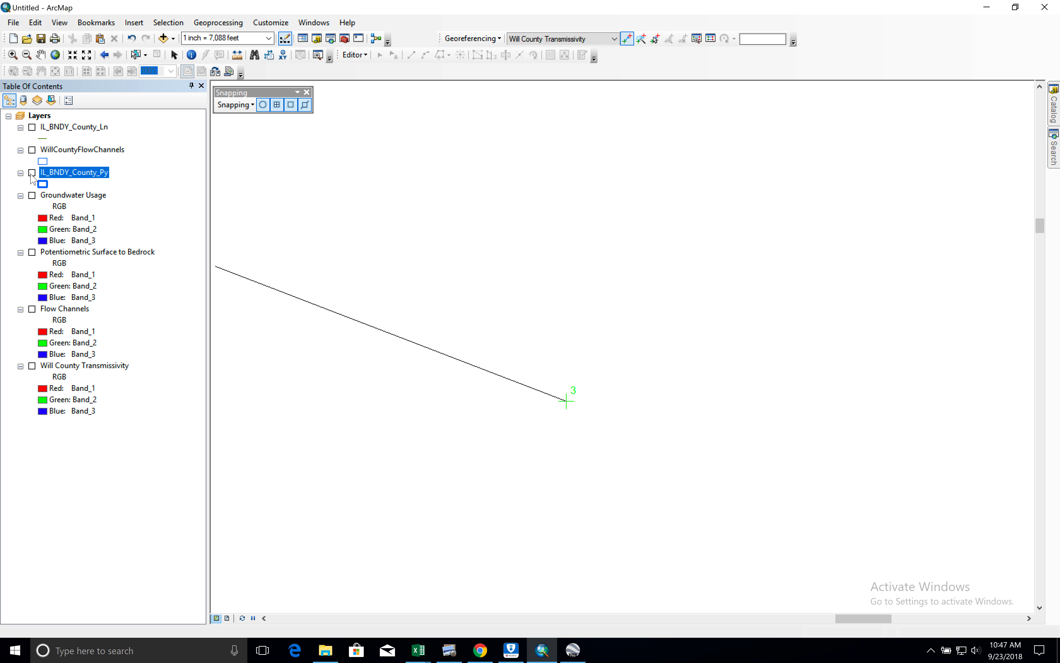
left_click(32, 173)
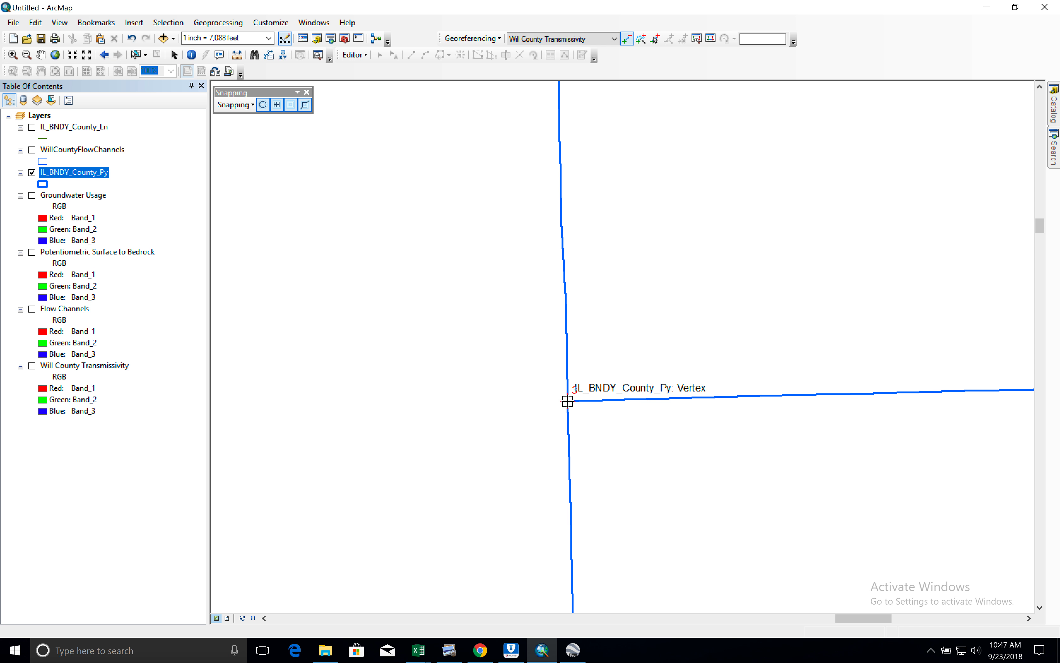
left_click(568, 400)
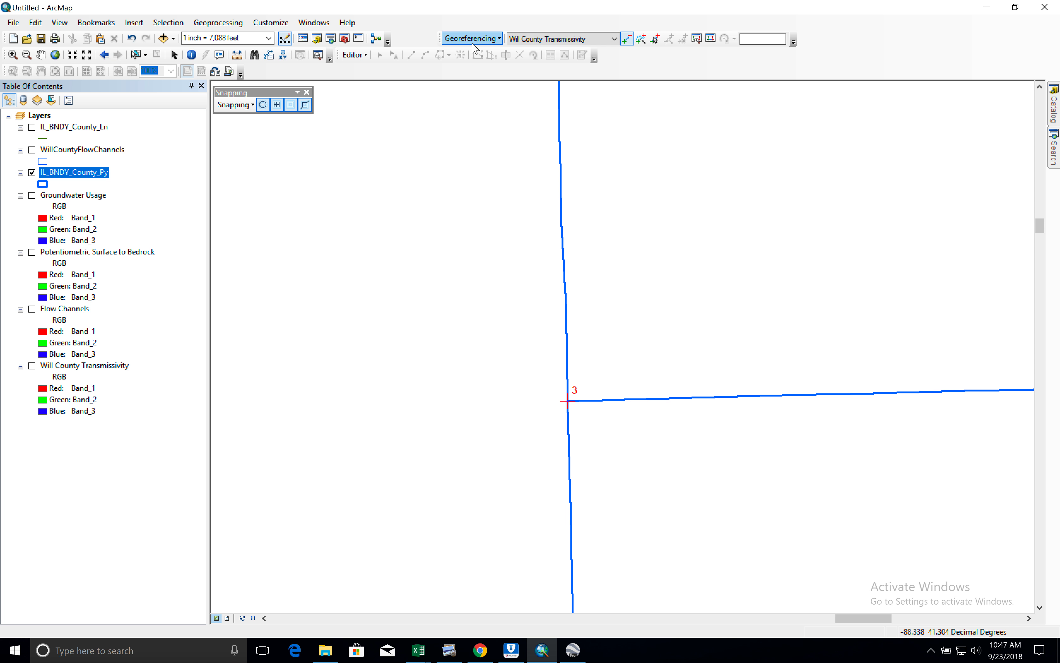
Update the georeferencing of Will County Transmissivity and display the full raster together with the county boundaries.
left_click(485, 44)
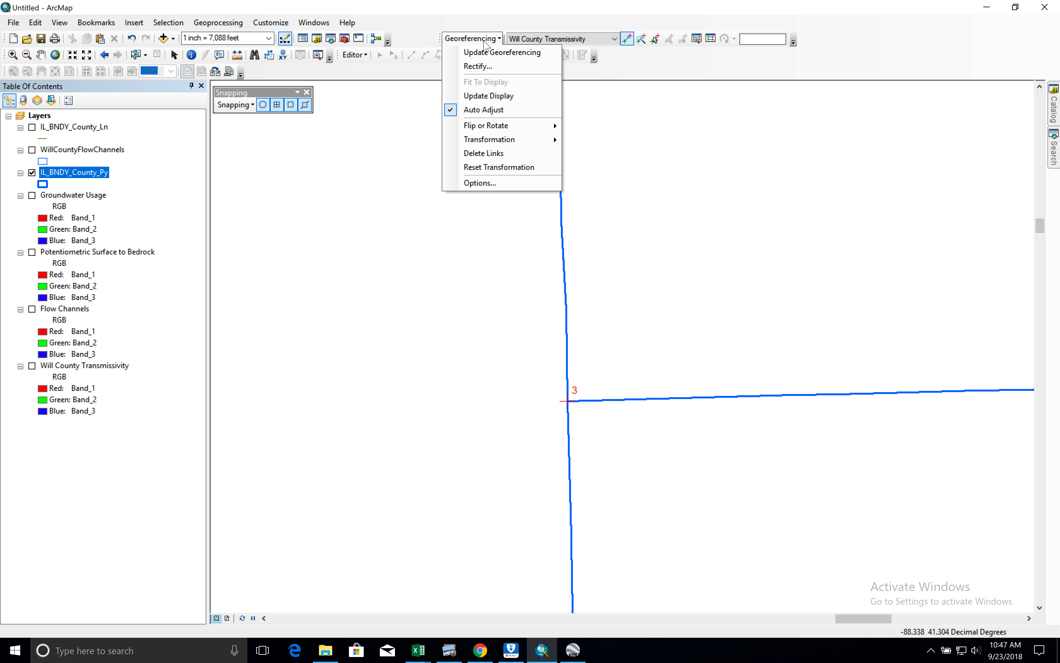
left_click(491, 53)
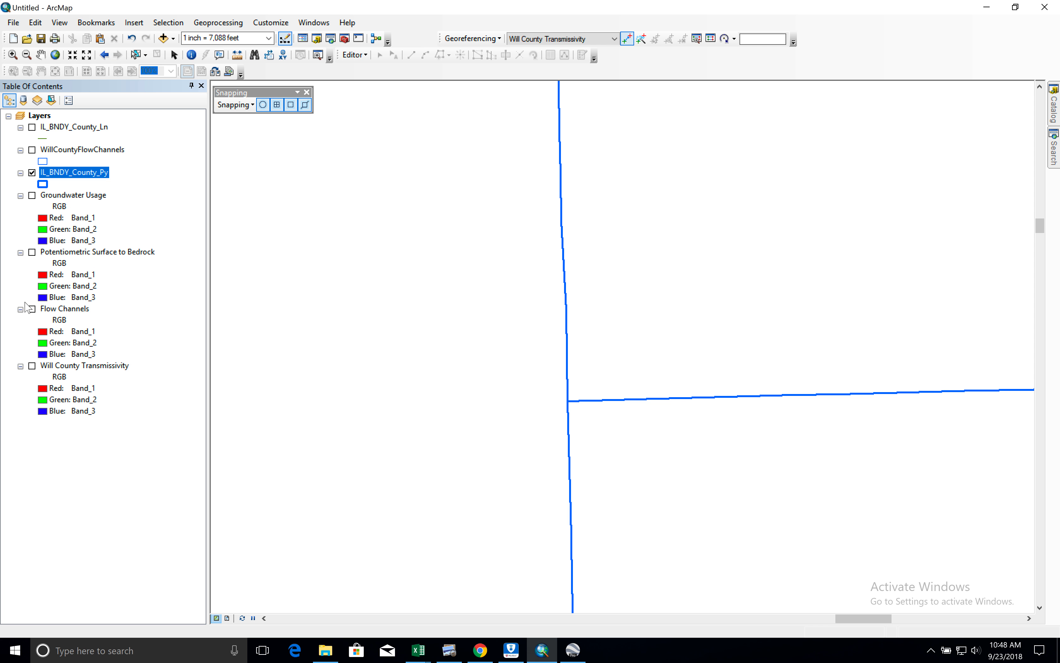
left_click(32, 365)
left_click(44, 365)
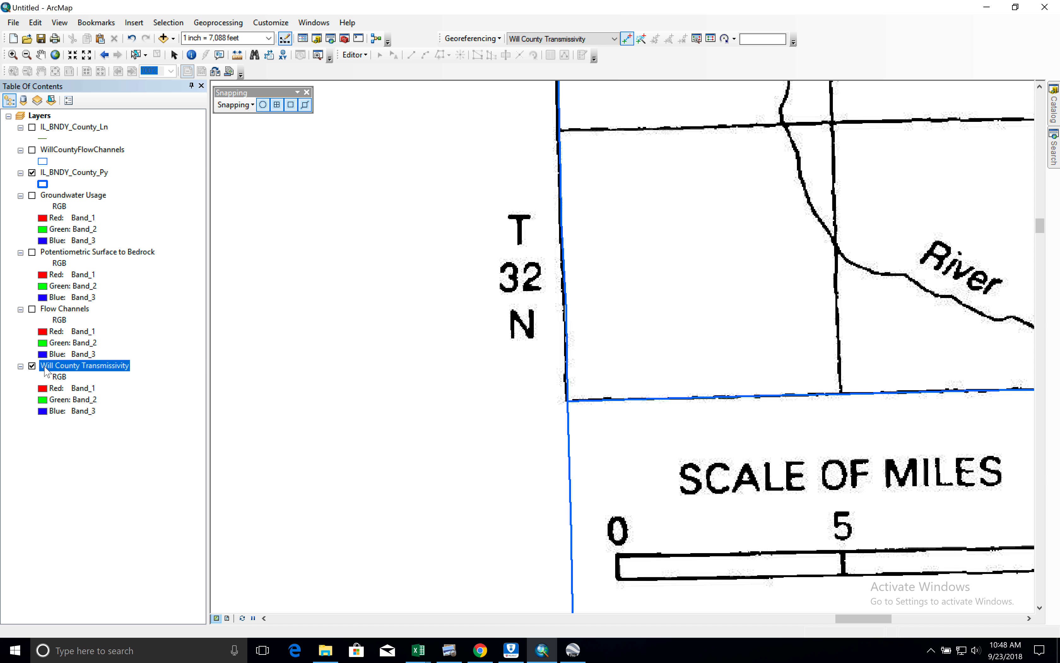
right_click(46, 368)
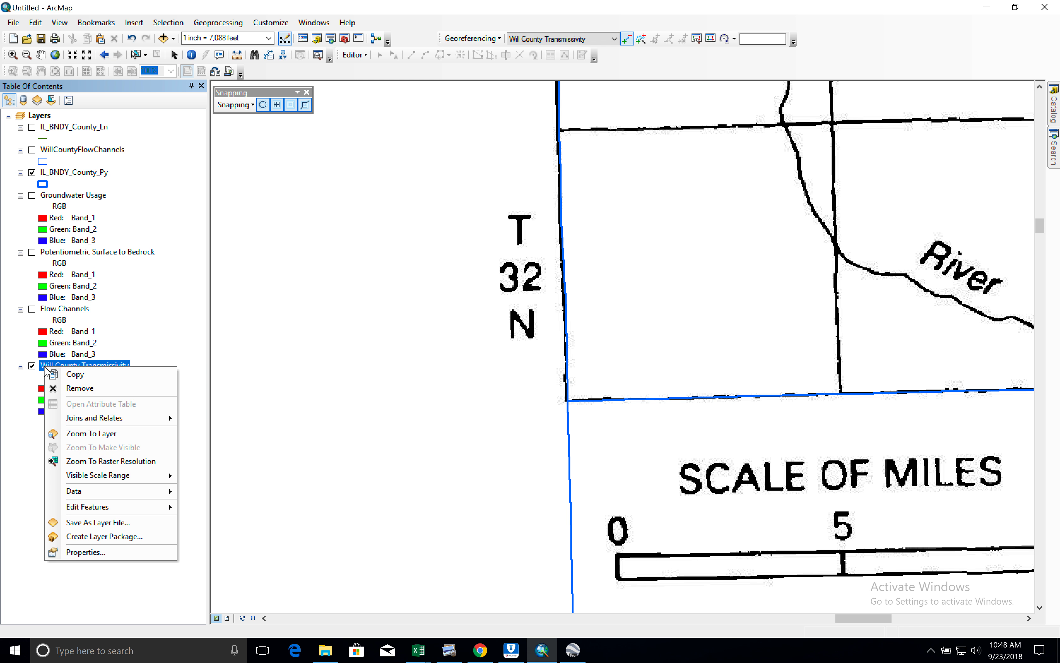
left_click(90, 434)
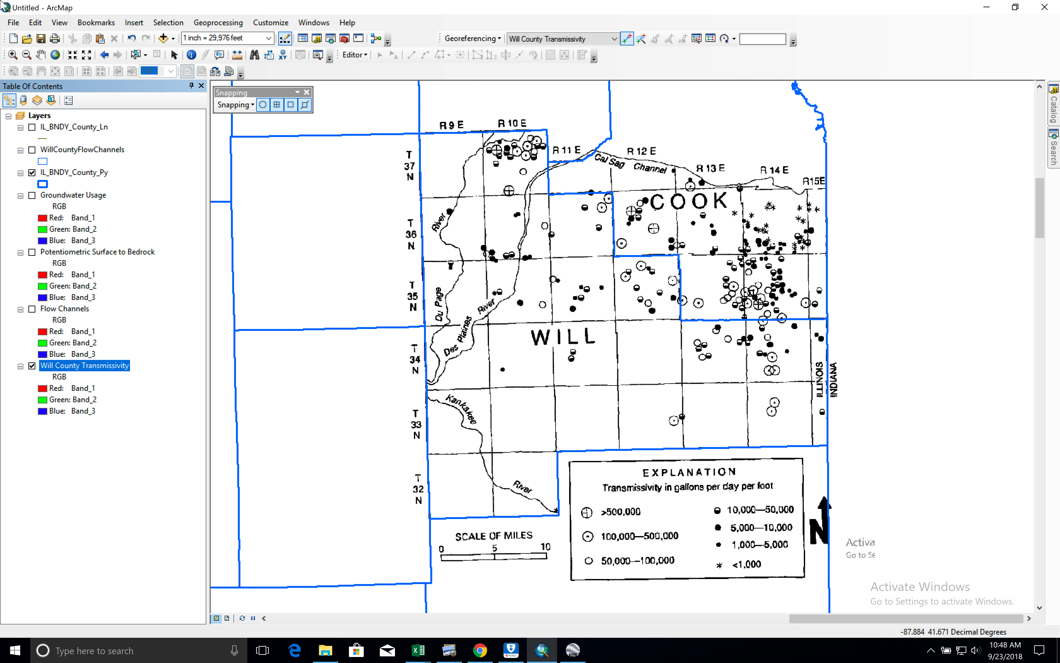
mouse_move(3, 4)
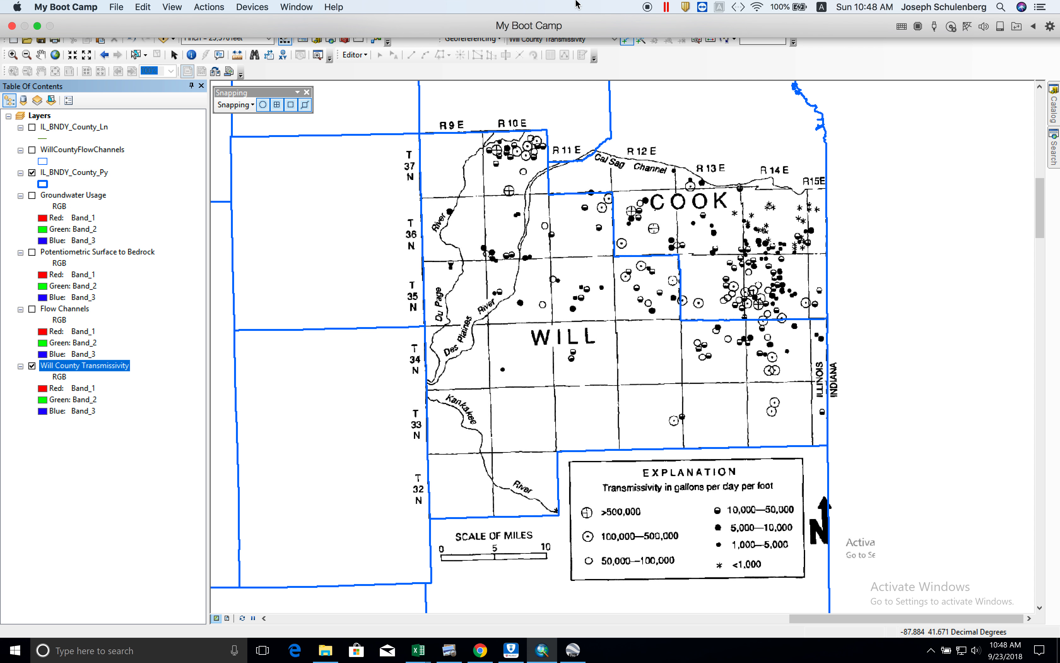